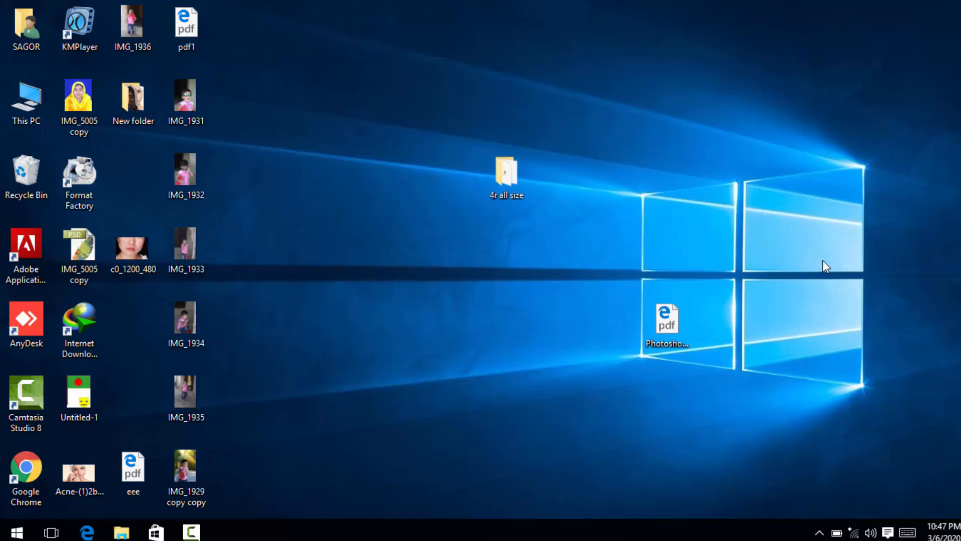
{"action": "right_click", "coordinate": [753, 69]}
{"action": "left_click", "coordinate": [785, 115]}
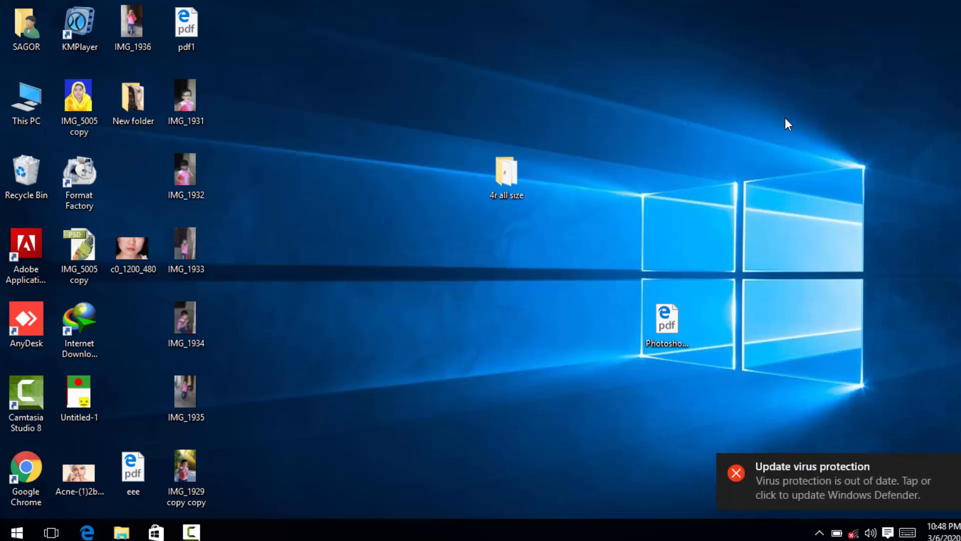
{"action": "right_click", "coordinate": [821, 92]}
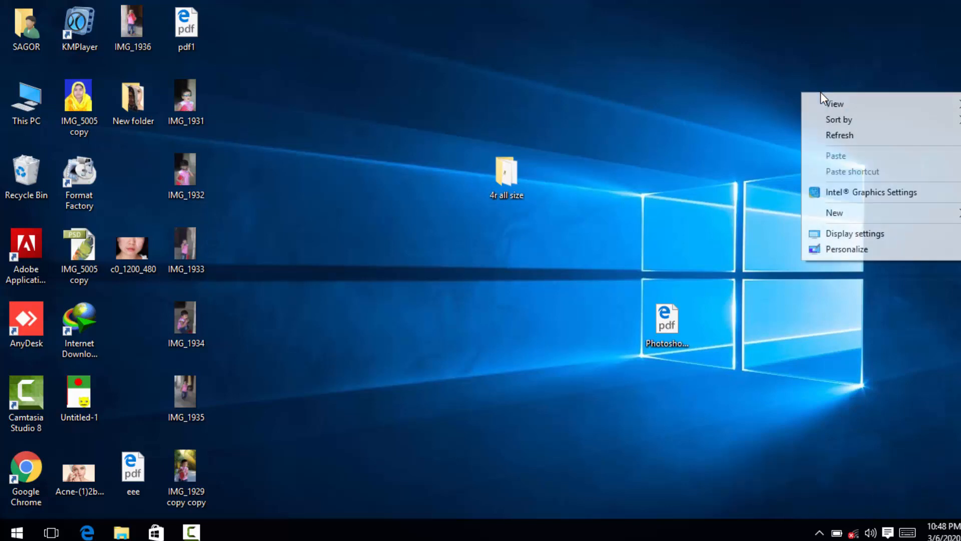
{"action": "left_click", "coordinate": [831, 137]}
{"action": "right_click", "coordinate": [829, 131]}
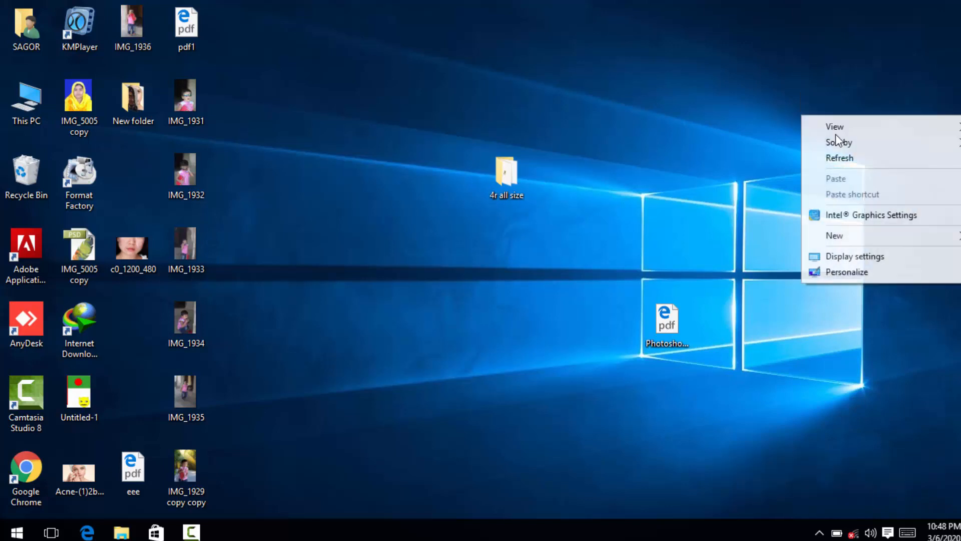
{"action": "left_click", "coordinate": [836, 157]}
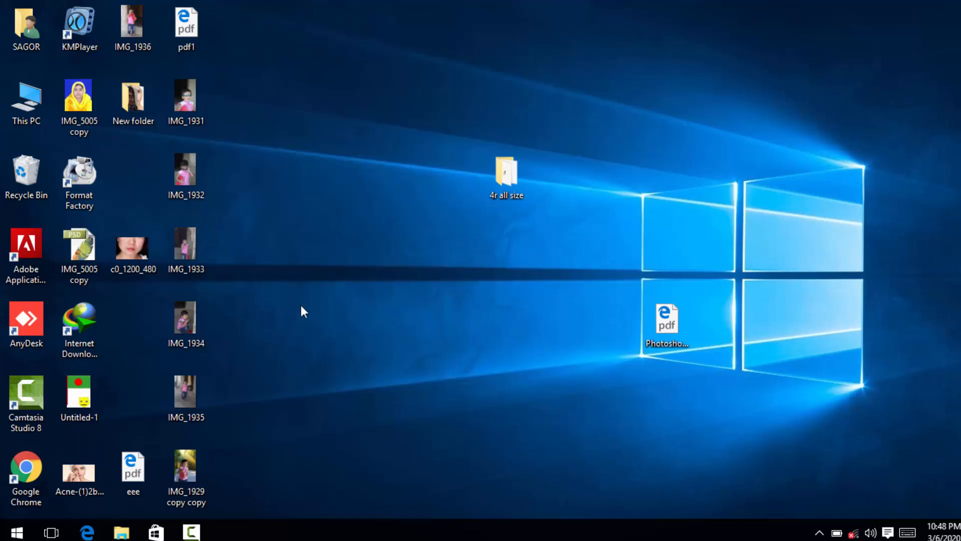
{"action": "left_click", "coordinate": [191, 531]}
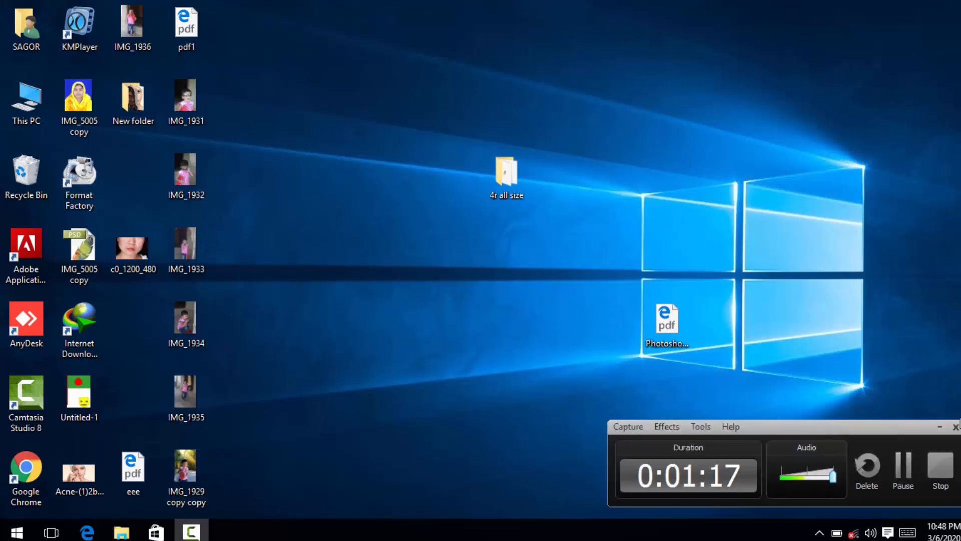
{"action": "left_click", "coordinate": [942, 426]}
{"action": "right_click", "coordinate": [798, 231]}
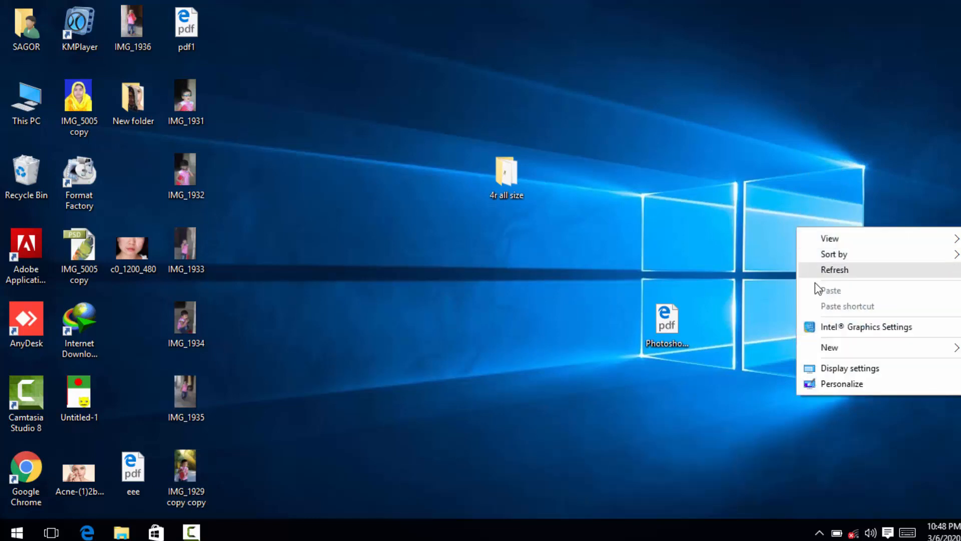
{"action": "left_click", "coordinate": [822, 271]}
Step: Launch Adobe Photoshop CS
{"action": "left_click", "coordinate": [16, 531]}
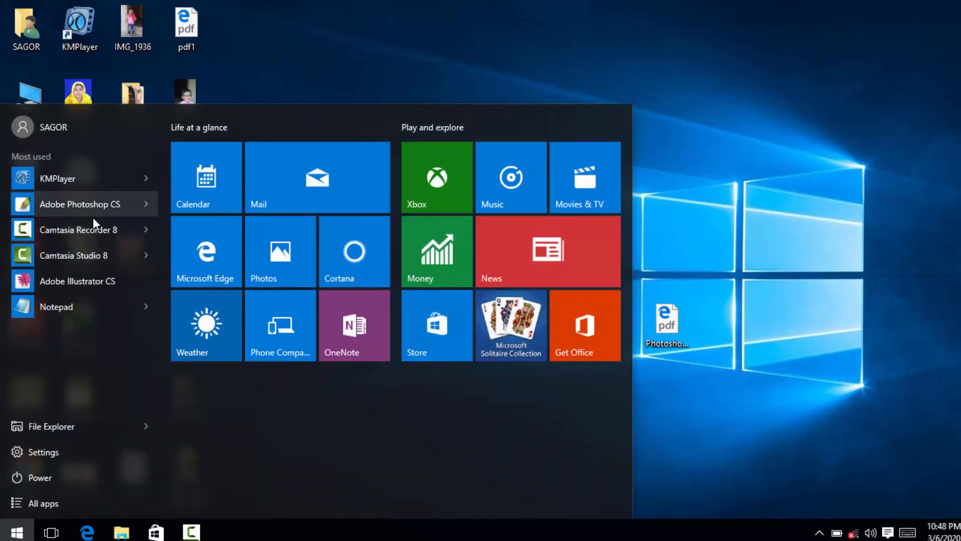
{"action": "left_click", "coordinate": [94, 203]}
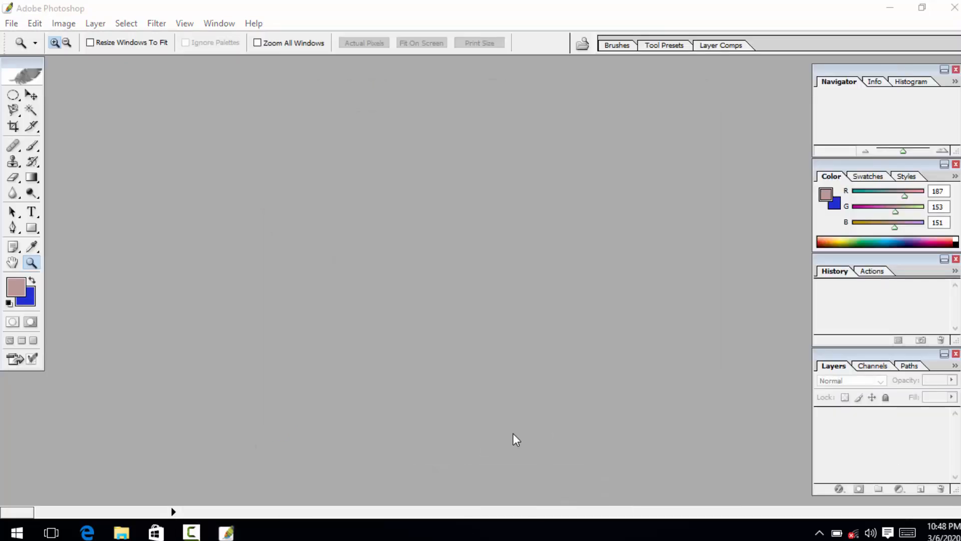
{"action": "left_click", "coordinate": [190, 532]}
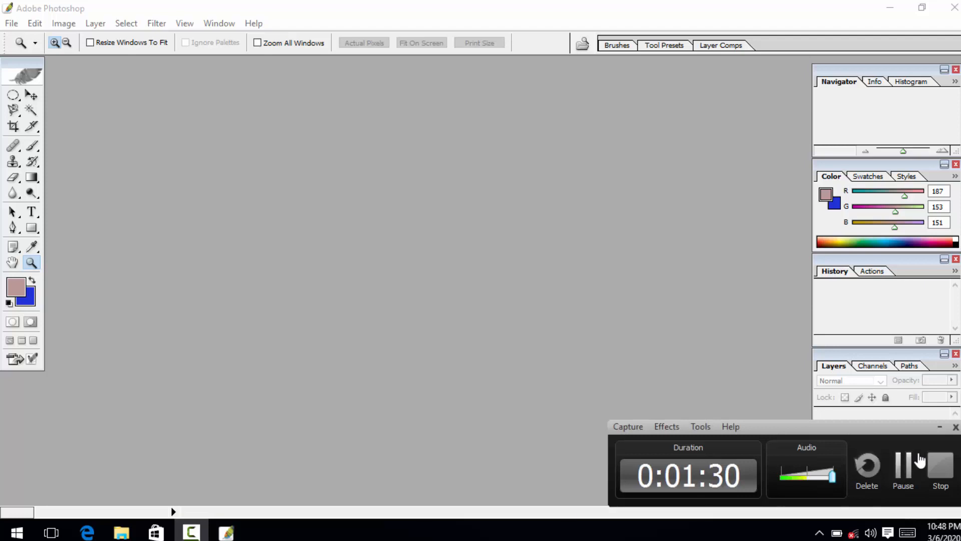
{"action": "left_click", "coordinate": [939, 426]}
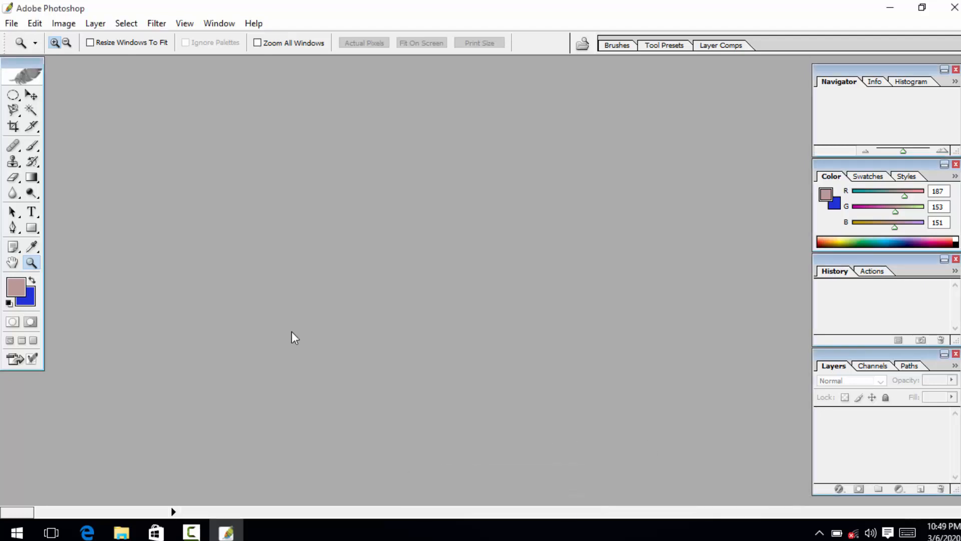
Step: Open the desktop portrait image "IMG_5005 copy" (JPG) in Photoshop and maximize its document window
{"action": "left_click", "coordinate": [890, 8]}
{"action": "right_click", "coordinate": [531, 56]}
{"action": "left_click", "coordinate": [596, 95]}
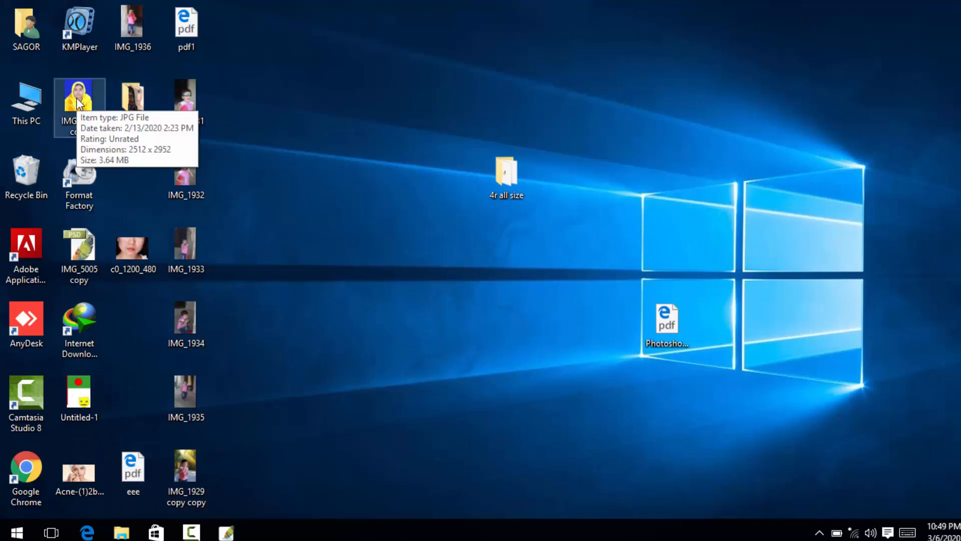
{"action": "left_click_drag", "start_coordinate": [85, 105], "coordinate": [286, 236]}
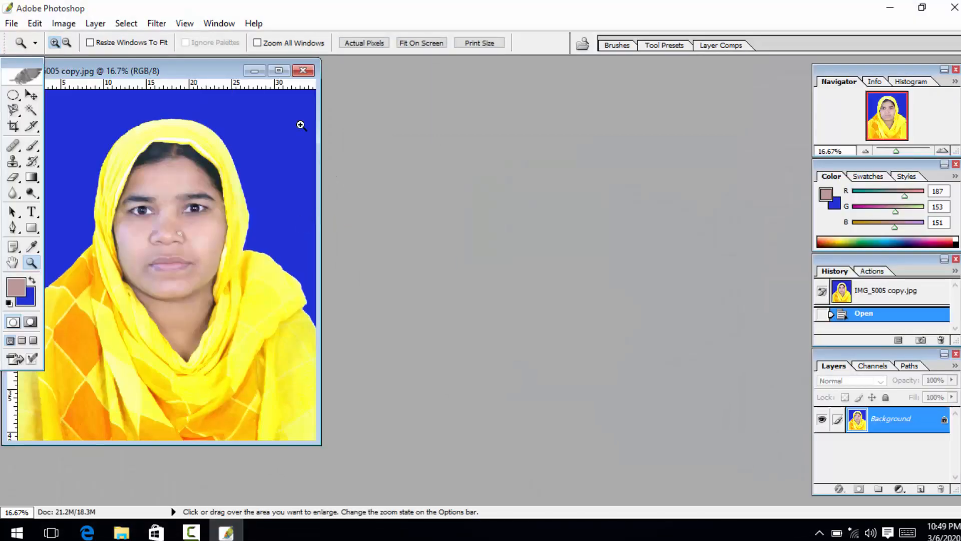
{"action": "left_click", "coordinate": [278, 70]}
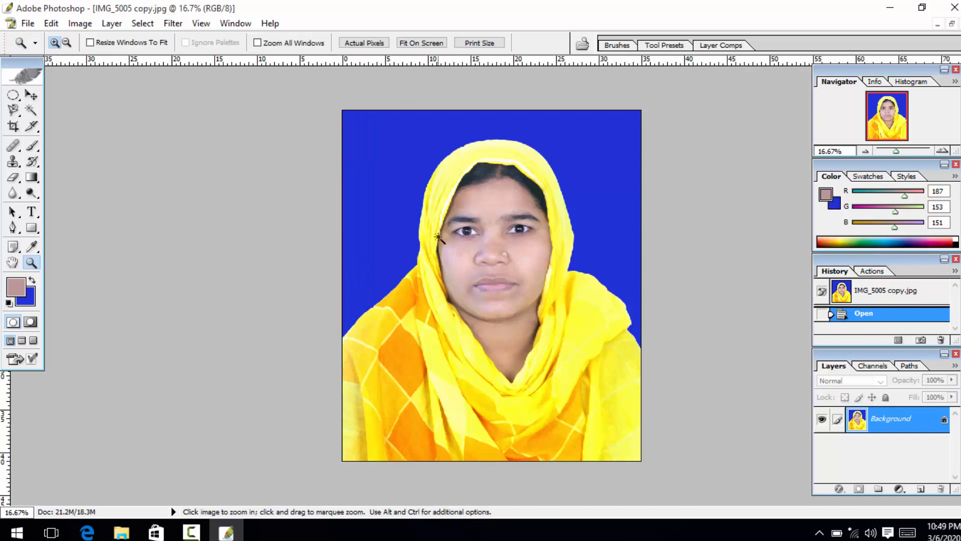
Step: Select the portrait's blue backdrop with the Magic Wand and set the background color to white (FFFFFF)
{"action": "key", "text": "w"}
{"action": "left_click", "coordinate": [388, 171]}
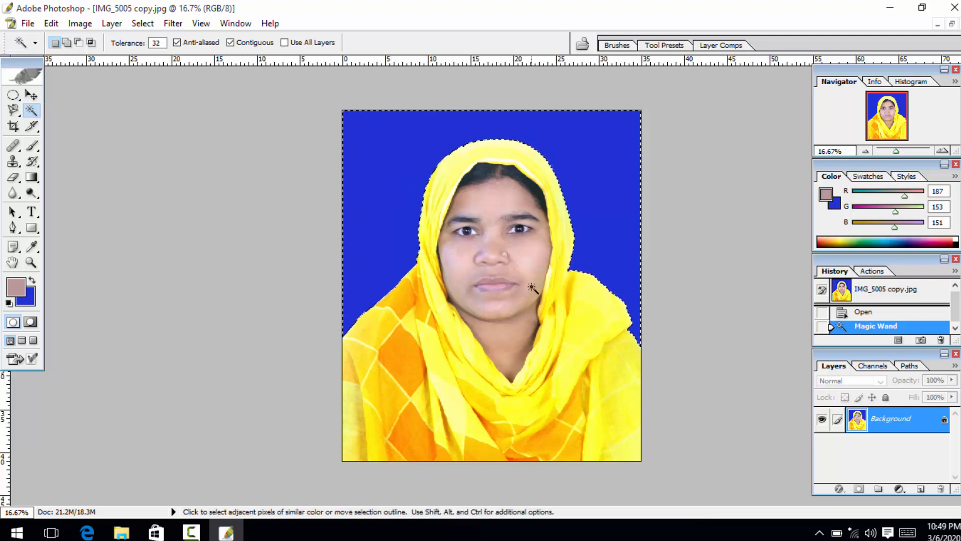
{"action": "left_click", "coordinate": [26, 298]}
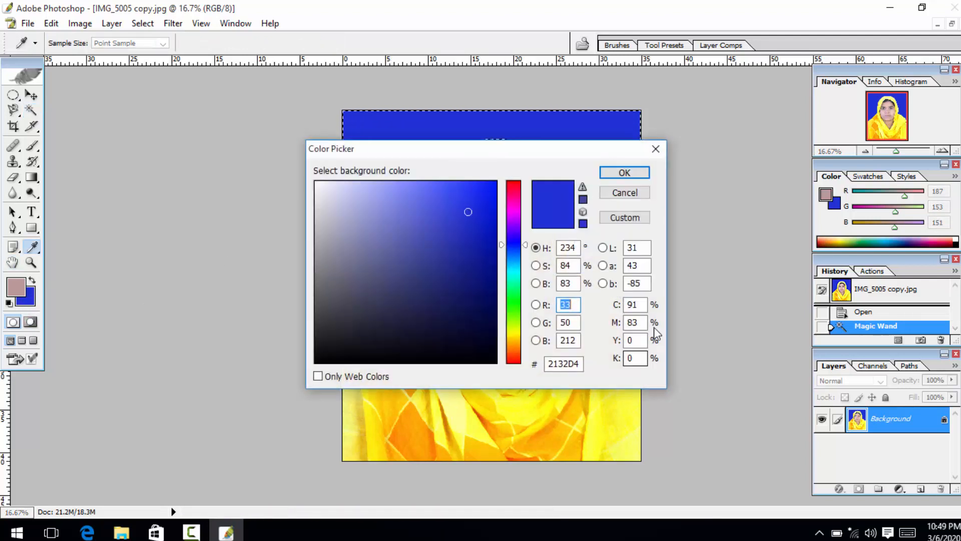
{"action": "left_click_drag", "start_coordinate": [361, 236], "coordinate": [283, 98]}
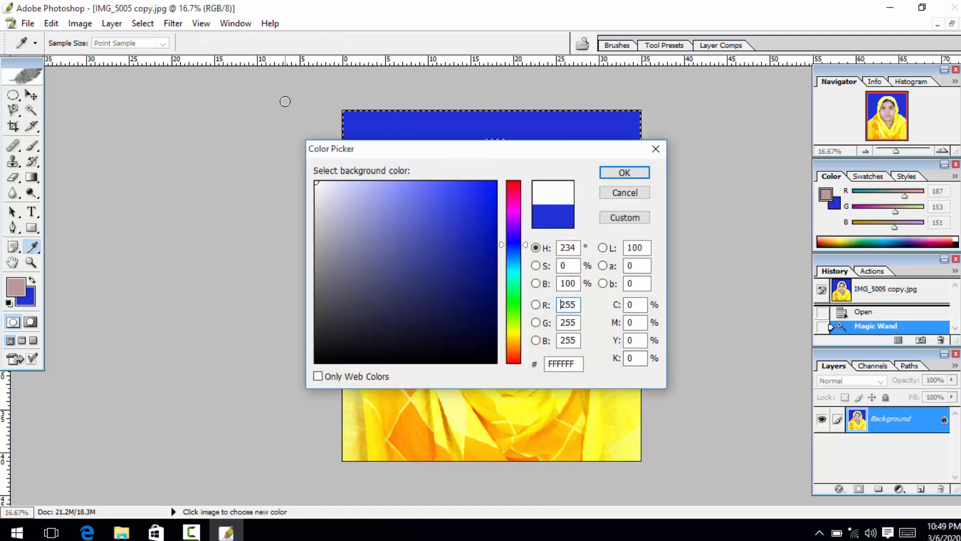
{"action": "left_click", "coordinate": [624, 175]}
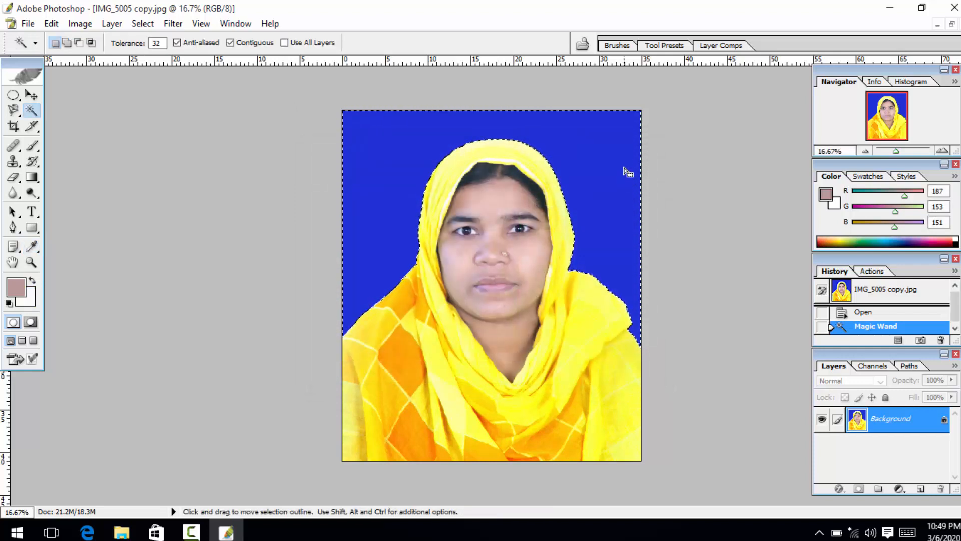
Step: Clear the selected backdrop to the white background color three times and remove the selection
{"action": "key", "text": "Delete"}
{"action": "key", "text": "Delete"}
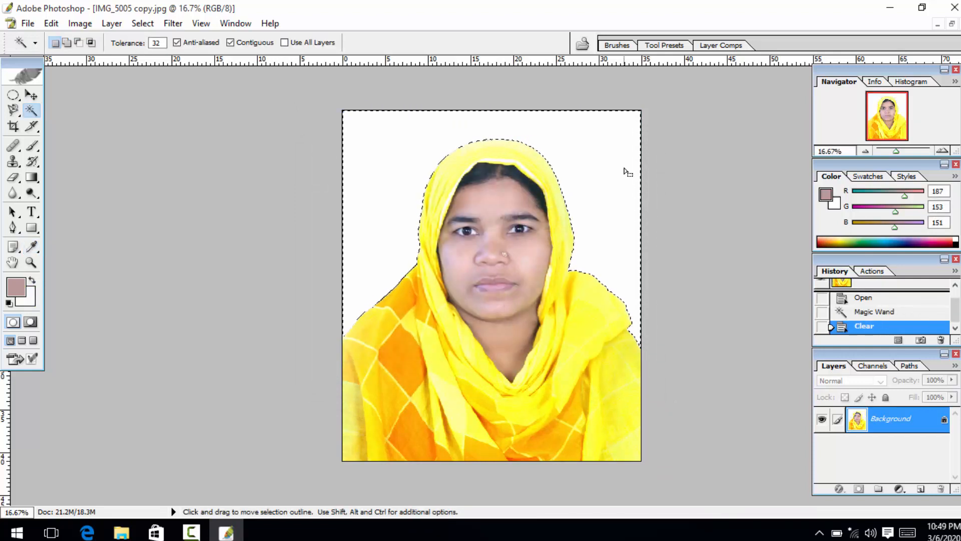
{"action": "key", "text": "Delete"}
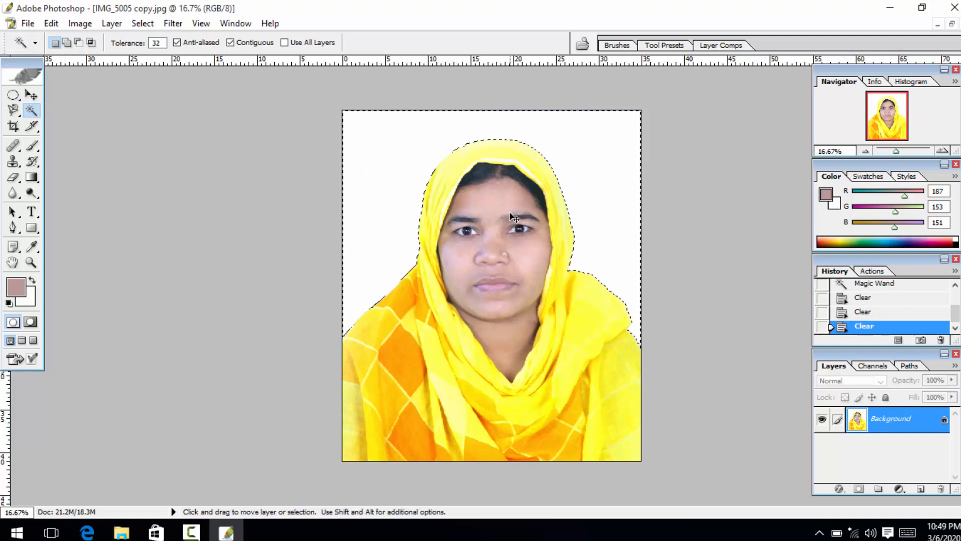
{"action": "key", "text": "ctrl+d"}
{"action": "key", "text": "z"}
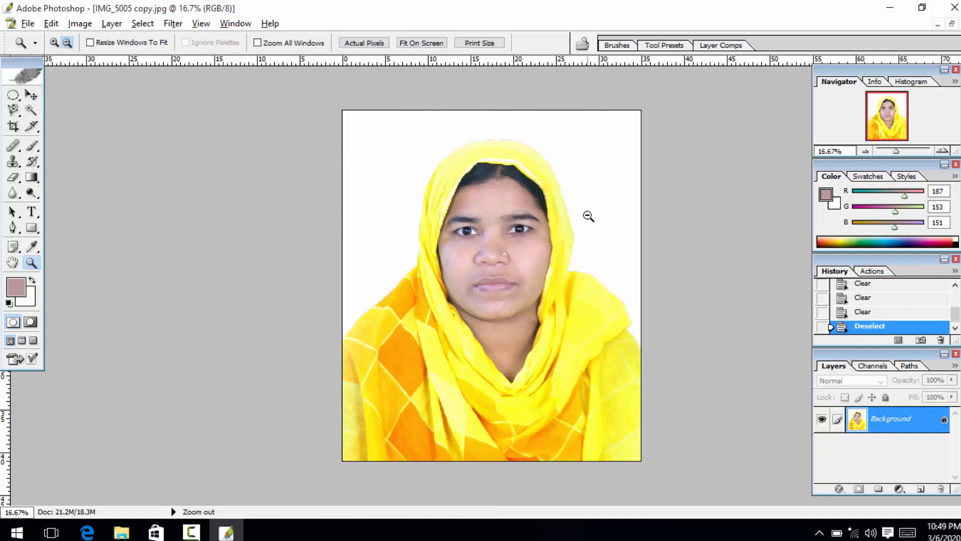
{"action": "left_click", "coordinate": [590, 214], "text": "alt"}
{"action": "left_click", "coordinate": [590, 214], "text": "alt"}
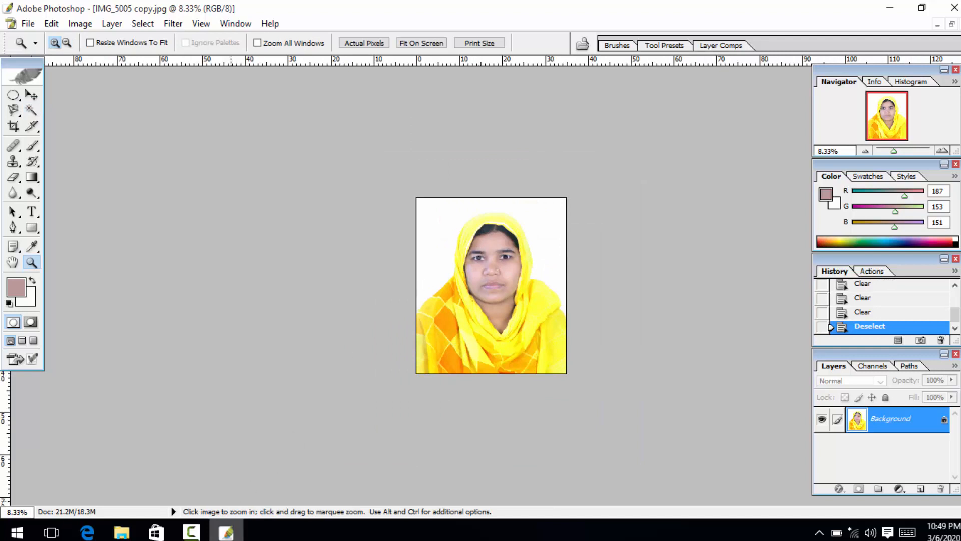
{"action": "left_click", "coordinate": [201, 536]}
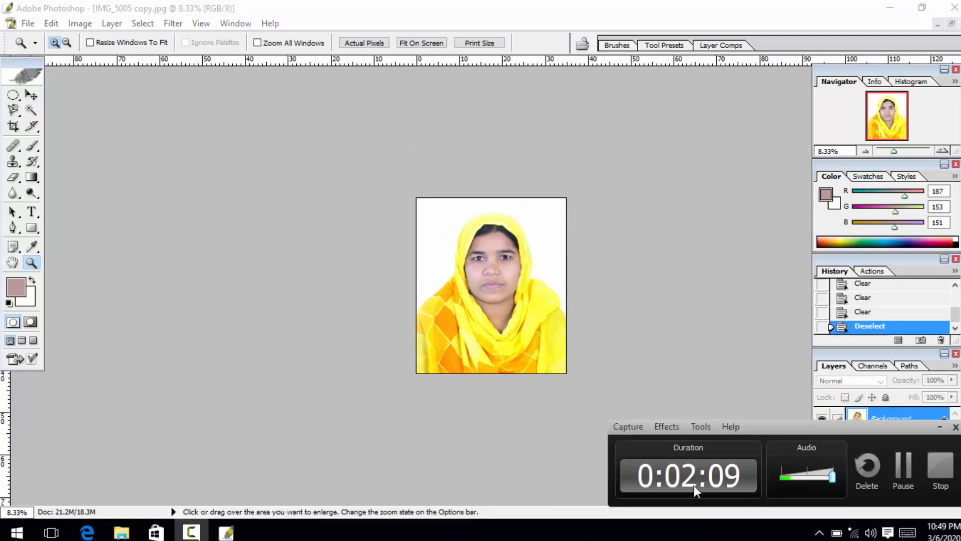
{"action": "left_click", "coordinate": [939, 429]}
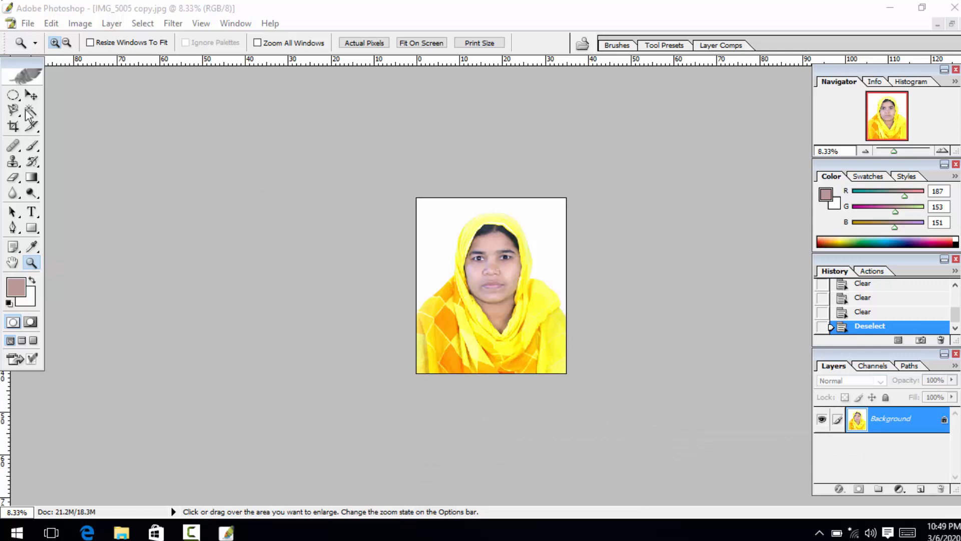
{"action": "left_click", "coordinate": [283, 217]}
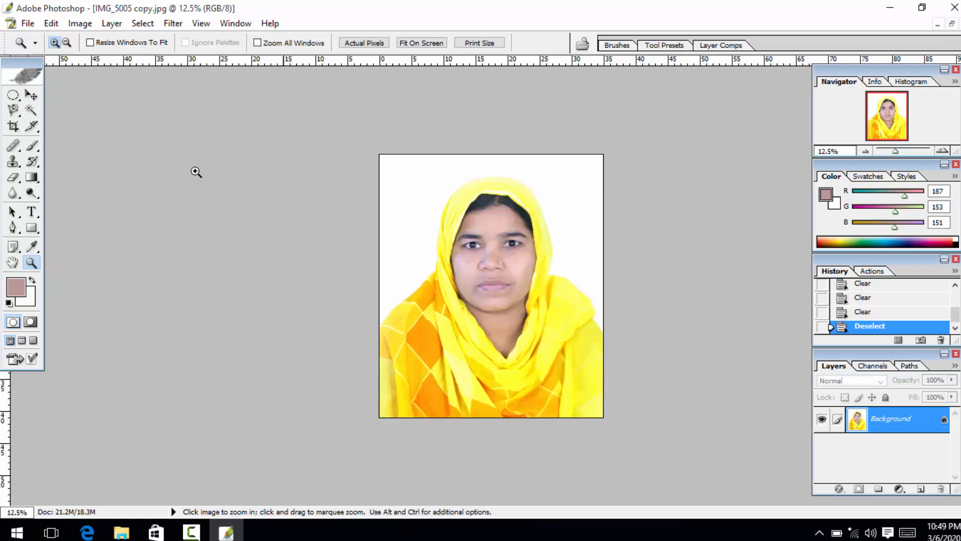
{"action": "left_click", "coordinate": [15, 94]}
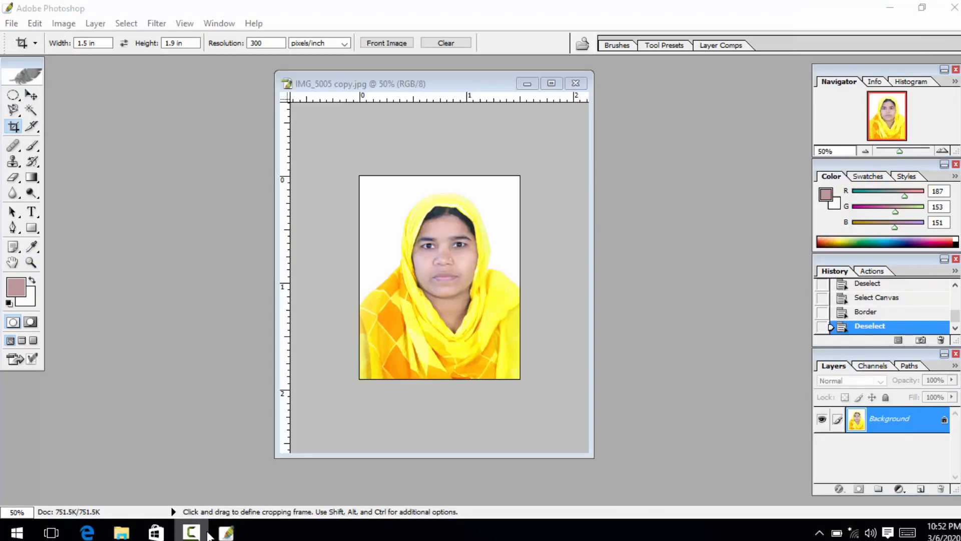
{"action": "left_click", "coordinate": [527, 392]}
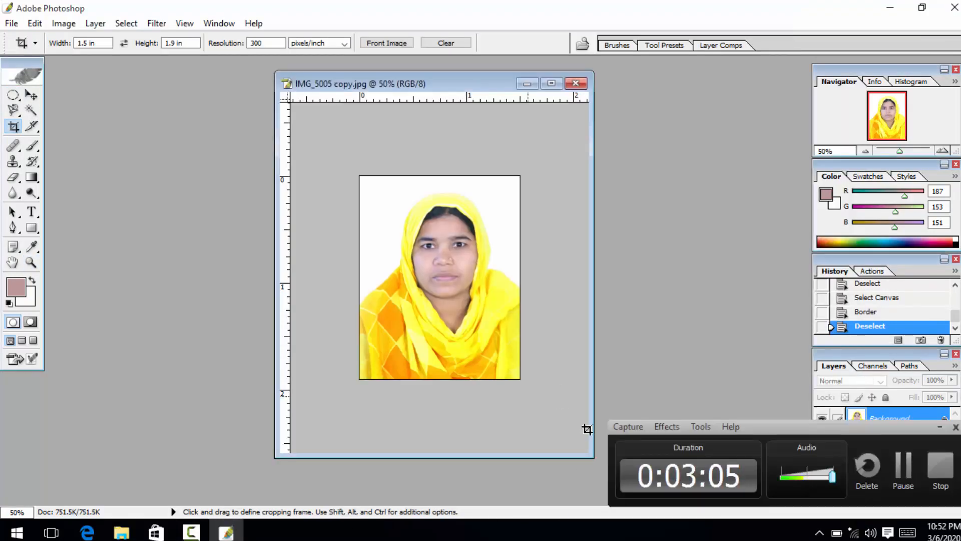
{"action": "left_click", "coordinate": [939, 426]}
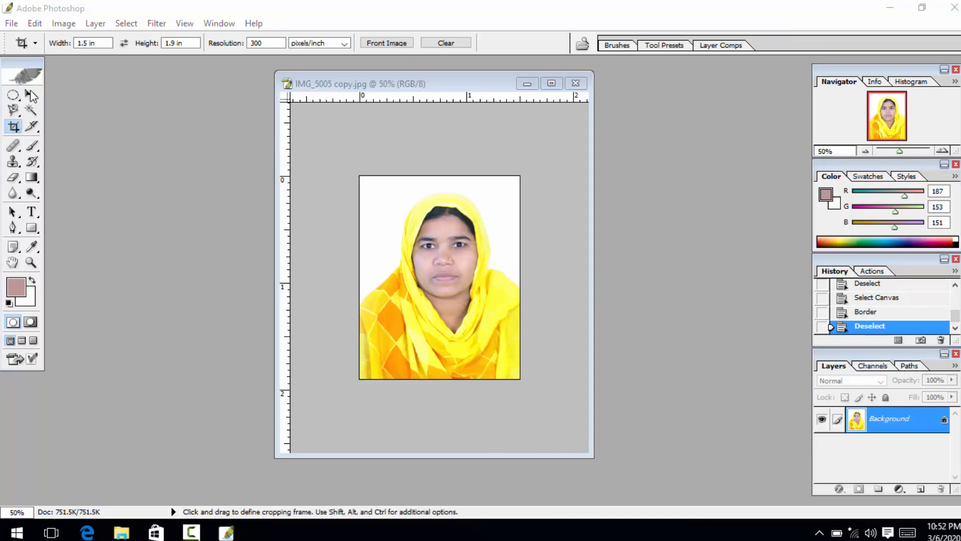
Step: With the Move tool active, select the whole canvas and convert the selection to a 2-pixel border
{"action": "left_click", "coordinate": [32, 65]}
{"action": "left_click", "coordinate": [27, 96]}
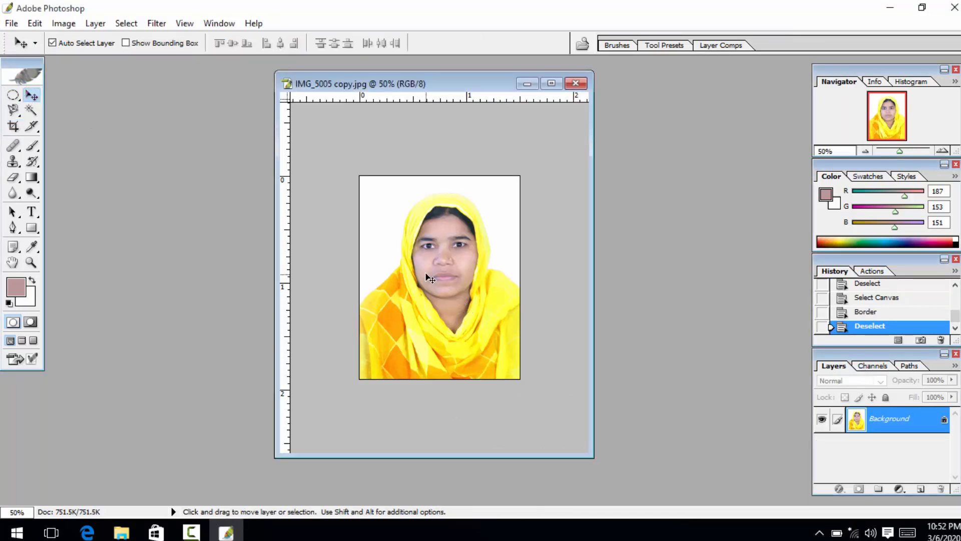
{"action": "left_click_drag", "start_coordinate": [424, 89], "coordinate": [384, 86]}
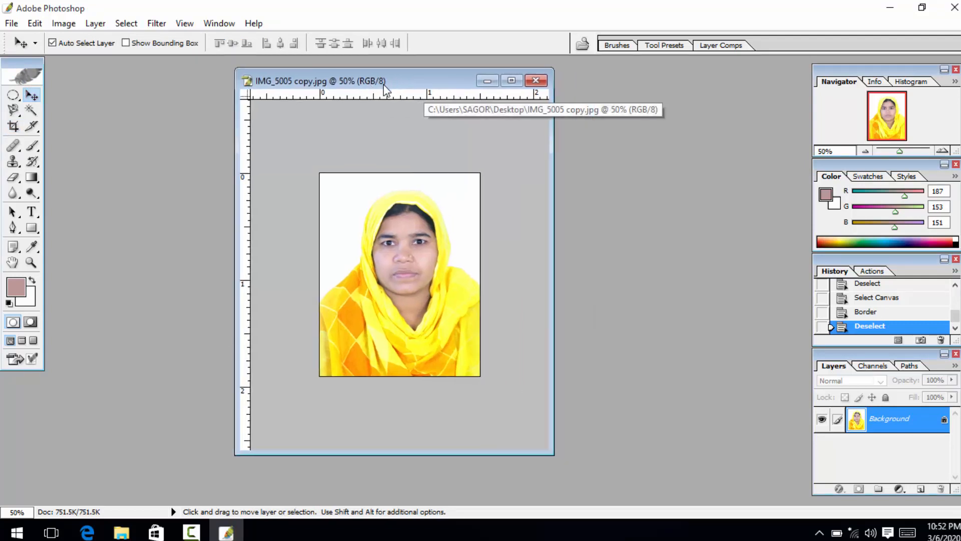
{"action": "key", "text": "ctrl+a"}
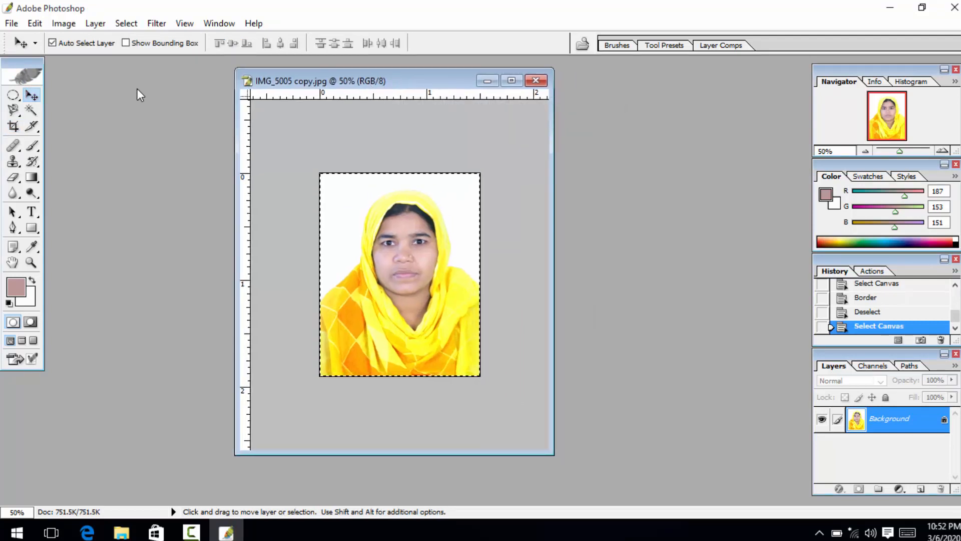
{"action": "left_click", "coordinate": [126, 23]}
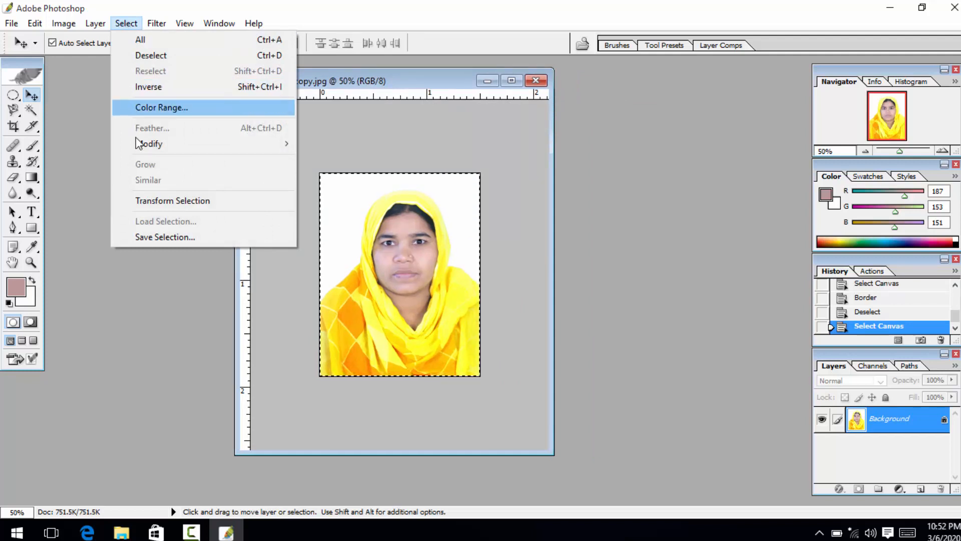
{"action": "mouse_move", "coordinate": [143, 146]}
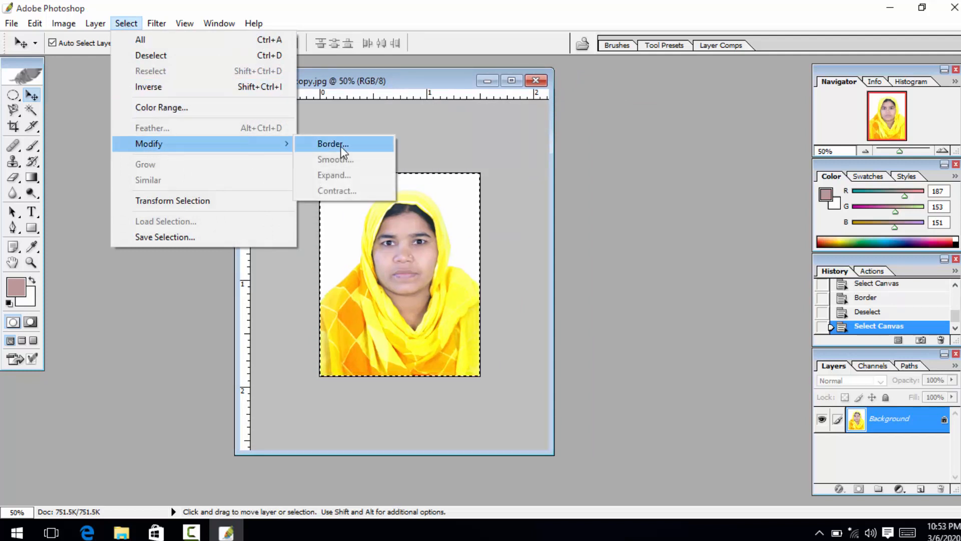
{"action": "left_click", "coordinate": [332, 144]}
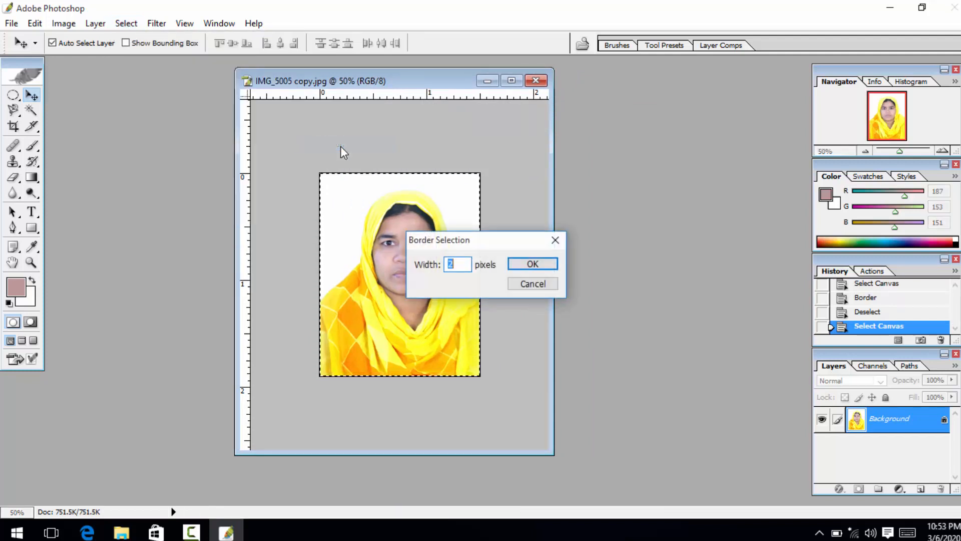
{"action": "left_click", "coordinate": [546, 265]}
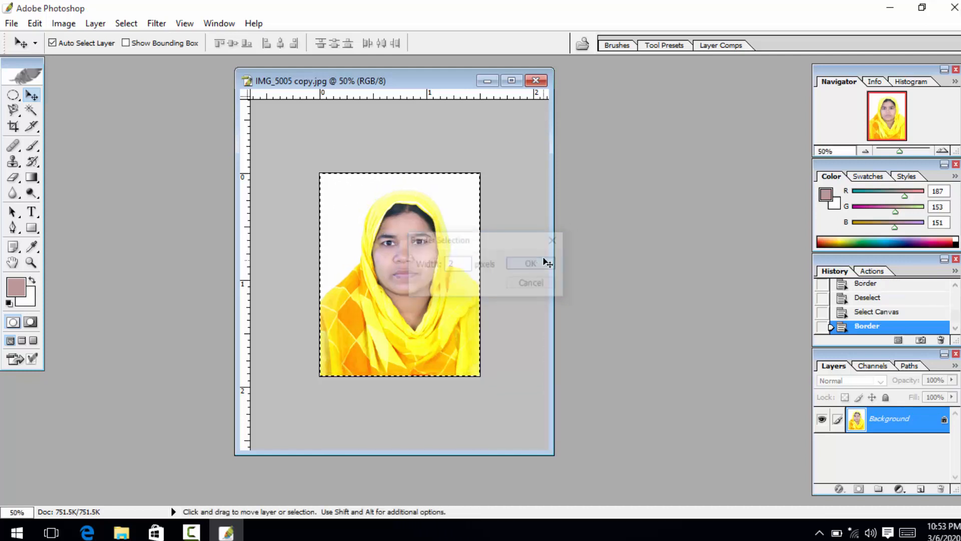
Step: Set the background color to black (000000), restricting the color choice to web colors only
{"action": "left_click", "coordinate": [31, 296]}
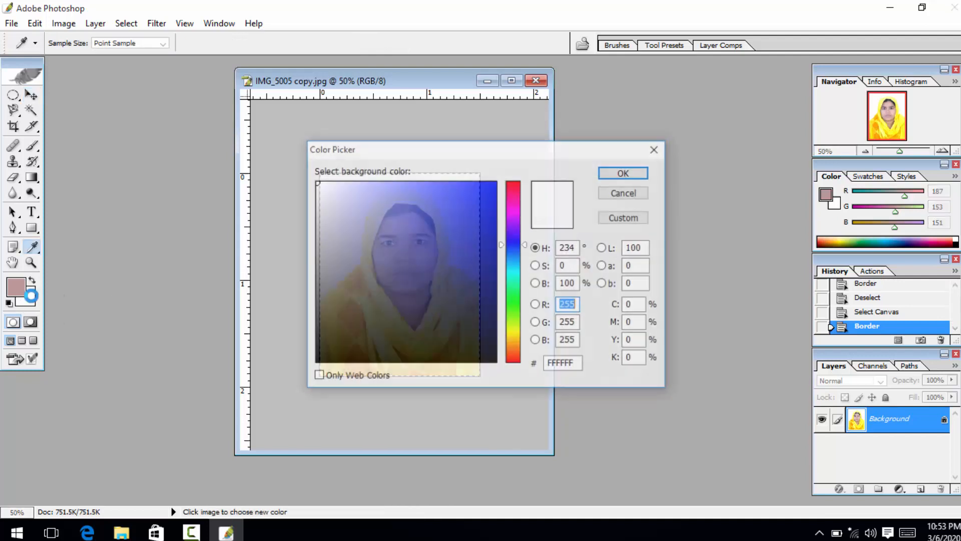
{"action": "left_click", "coordinate": [318, 376]}
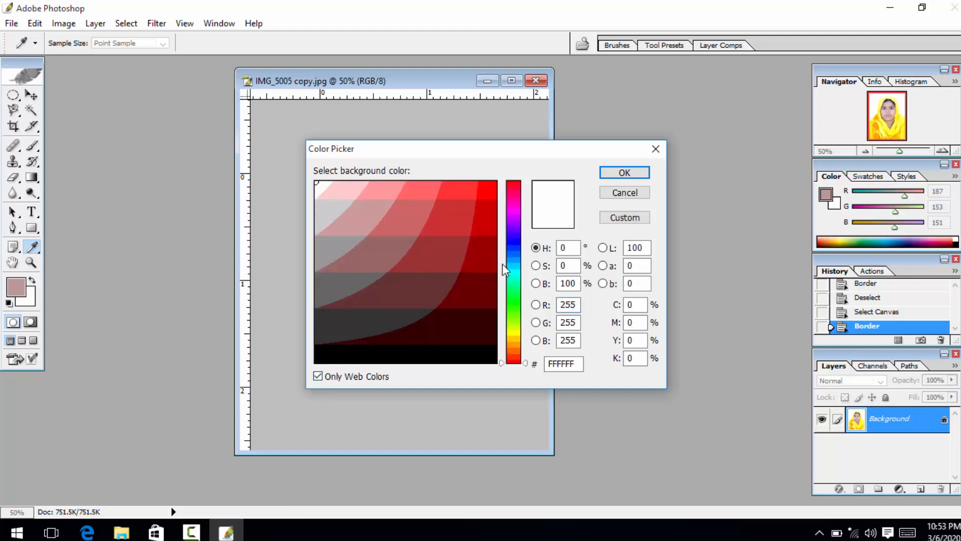
{"action": "left_click", "coordinate": [513, 249]}
{"action": "left_click_drag", "start_coordinate": [511, 269], "coordinate": [515, 247]}
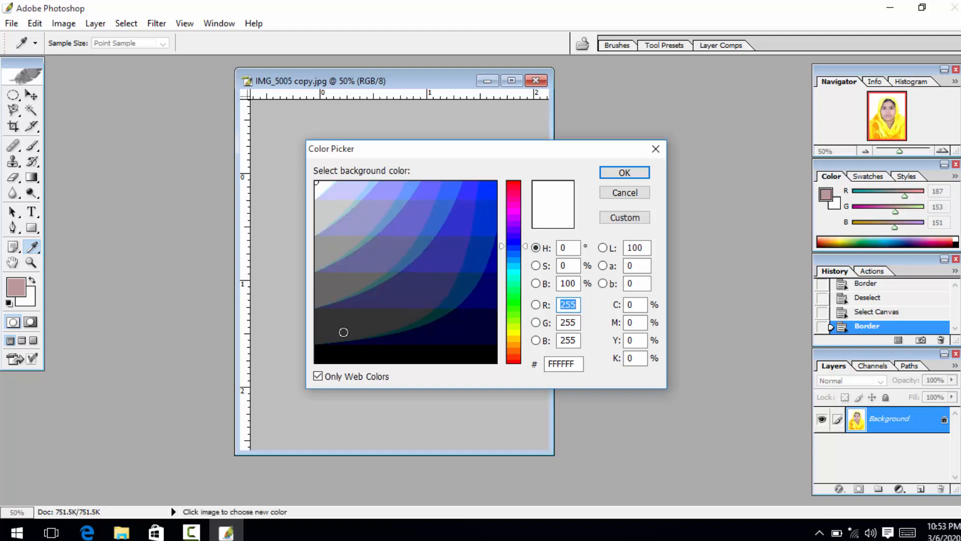
{"action": "left_click", "coordinate": [331, 330]}
{"action": "left_click", "coordinate": [322, 355]}
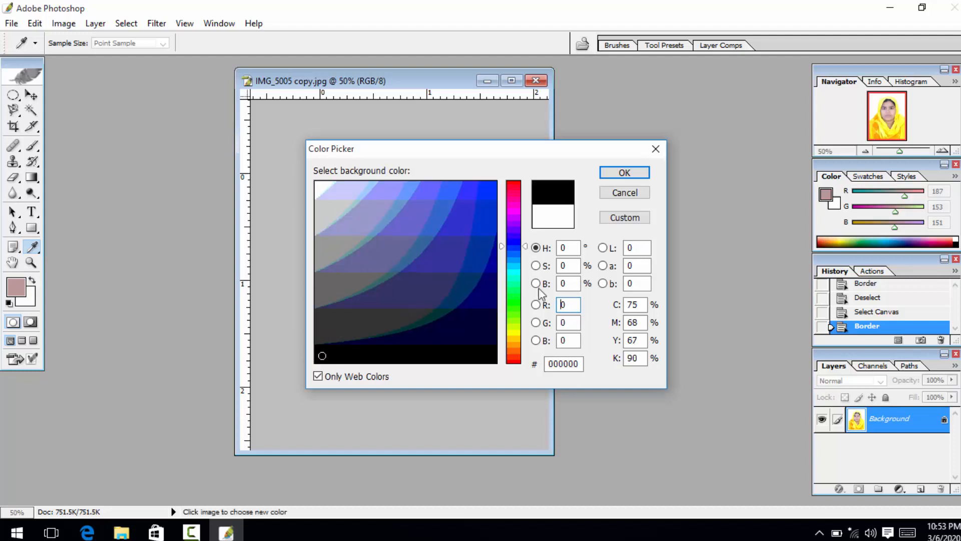
{"action": "left_click", "coordinate": [617, 176]}
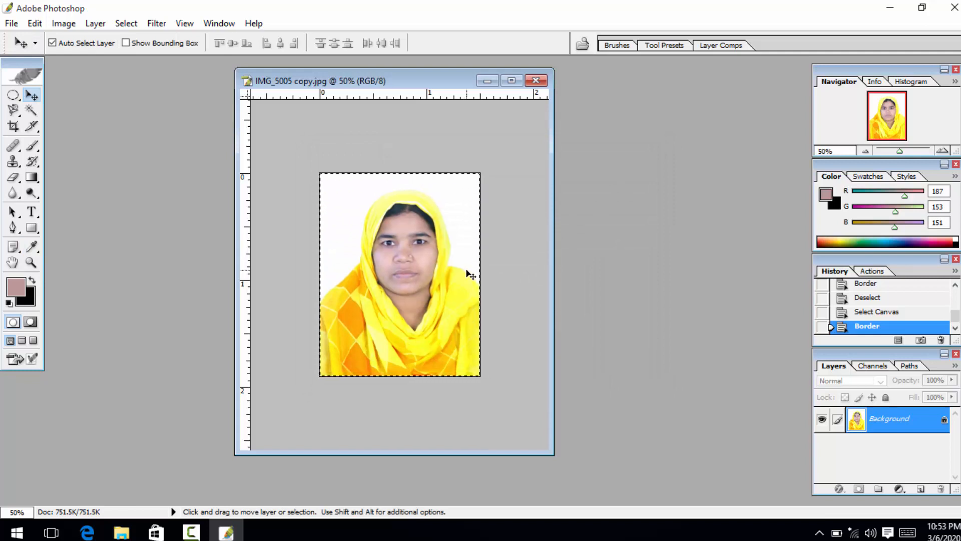
Step: Clear the 2-pixel border selection to the black background color twice and remove the selection
{"action": "key", "text": "Delete"}
{"action": "key", "text": "Delete"}
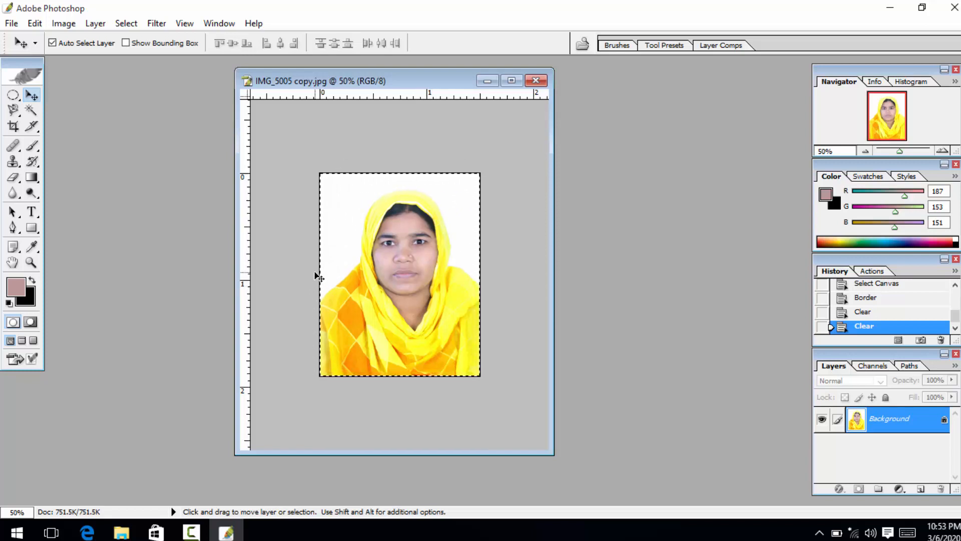
{"action": "key", "text": "ctrl+d"}
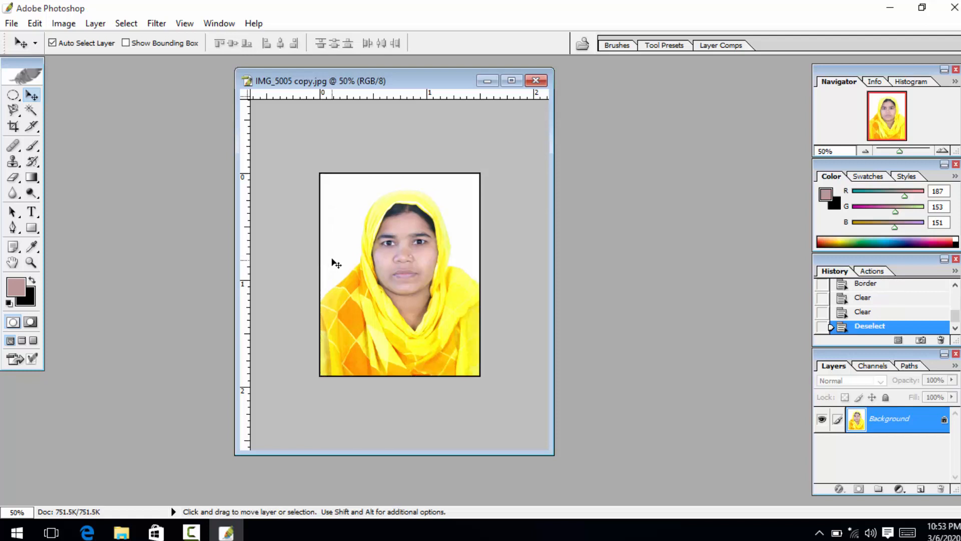
Step: Create a new blank document using the A4 preset
{"action": "key", "text": "ctrl+n"}
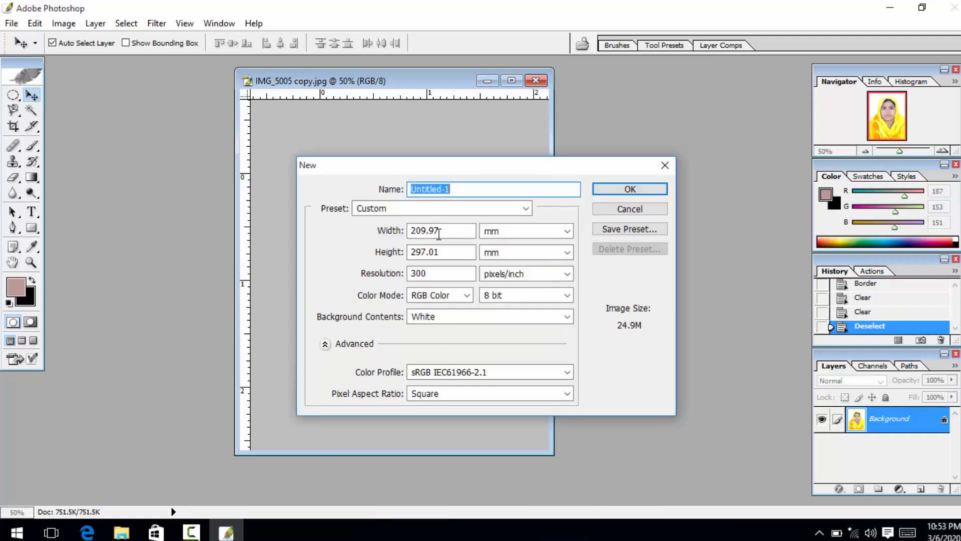
{"action": "left_click", "coordinate": [440, 209]}
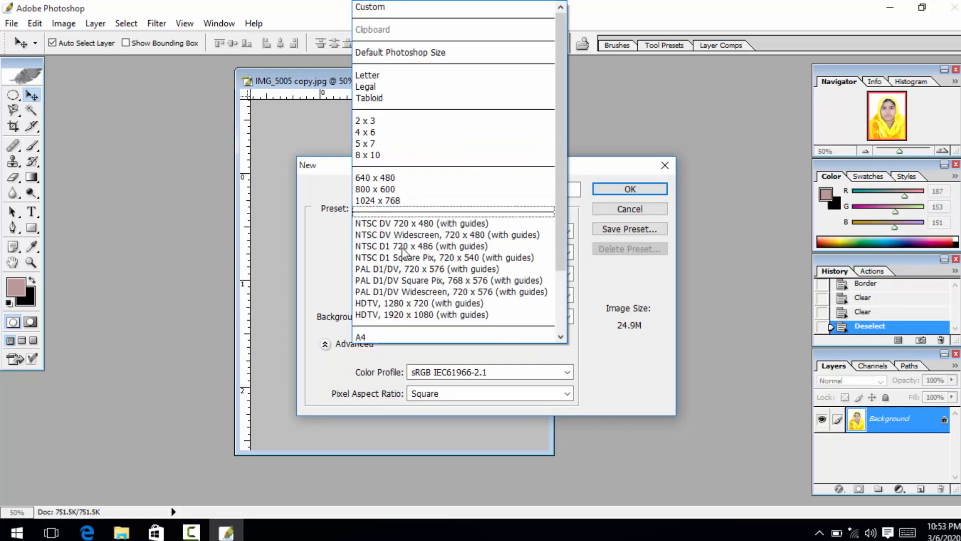
{"action": "left_click", "coordinate": [378, 336]}
{"action": "left_click", "coordinate": [647, 188]}
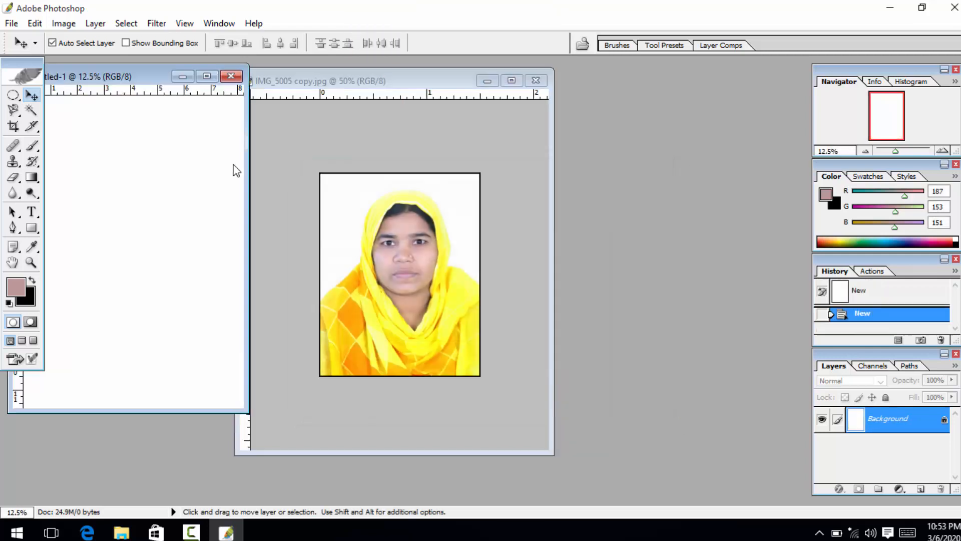
Step: Copy the bordered portrait onto the blank A4 page and maximize the page's document window
{"action": "left_click", "coordinate": [434, 248]}
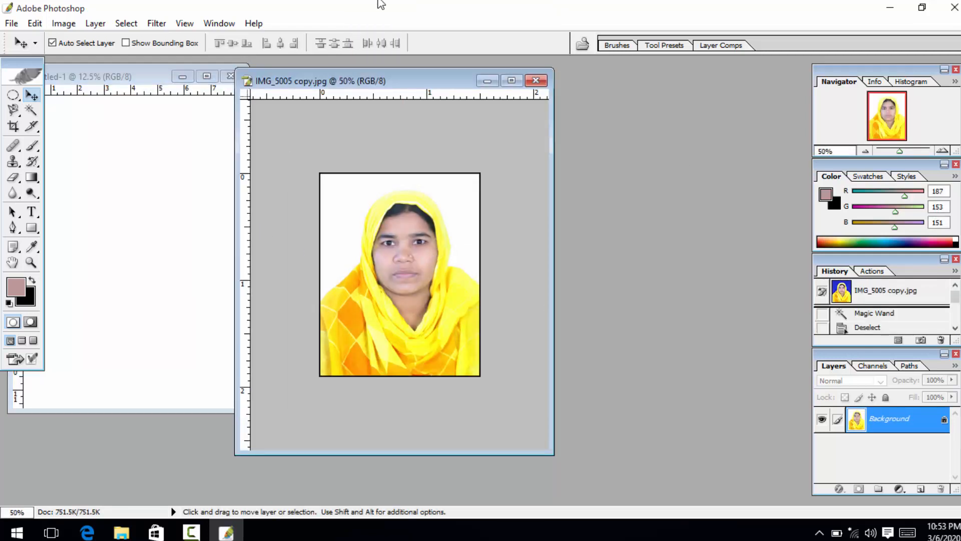
{"action": "left_click_drag", "start_coordinate": [350, 81], "coordinate": [479, 83]}
{"action": "left_click_drag", "start_coordinate": [527, 299], "coordinate": [150, 230]}
{"action": "left_click", "coordinate": [207, 77]}
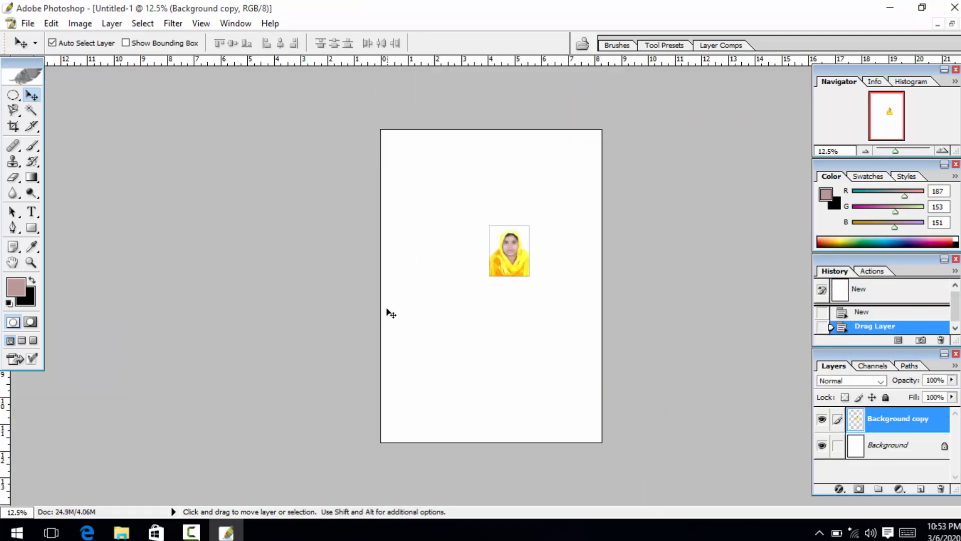
Step: Examine the black border of the placed portrait on the A4 page at different magnifications
{"action": "key", "text": "ctrl+plus"}
{"action": "key", "text": "ctrl+plus"}
{"action": "key", "text": "ctrl+plus"}
{"action": "key", "text": "ctrl+plus"}
{"action": "key", "text": "ctrl+plus"}
{"action": "key", "text": "ctrl+plus"}
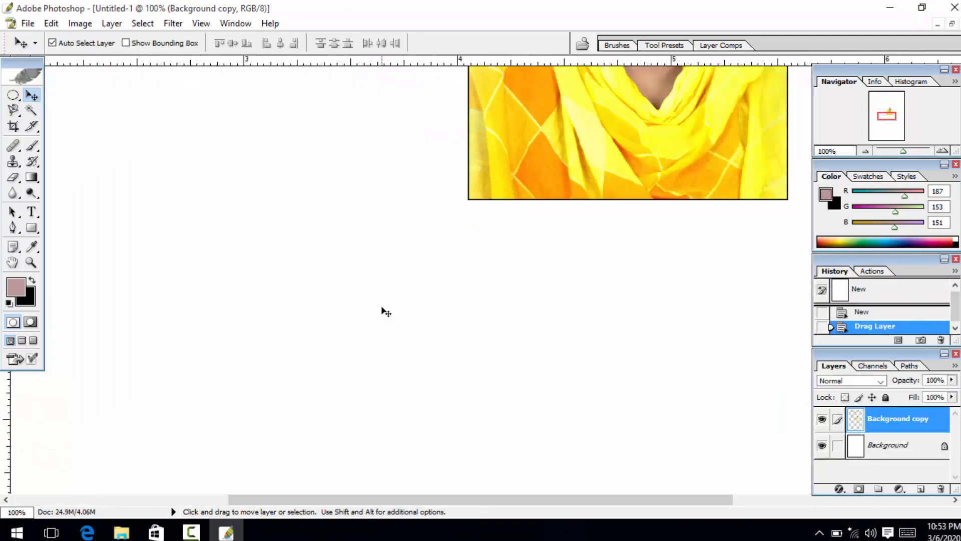
{"action": "left_click_drag", "start_coordinate": [600, 86], "coordinate": [357, 384]}
{"action": "key", "text": "z"}
{"action": "left_click", "coordinate": [331, 310]}
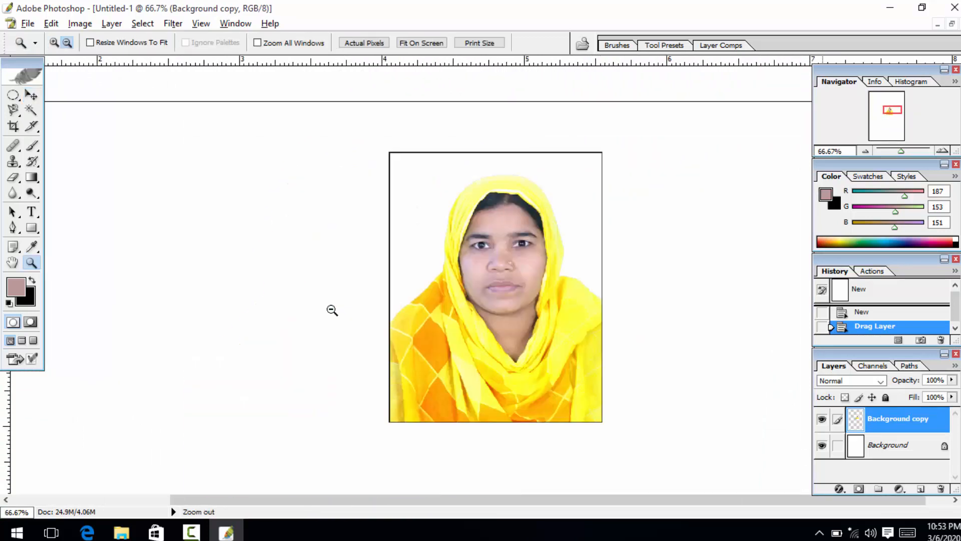
{"action": "left_click", "coordinate": [331, 311]}
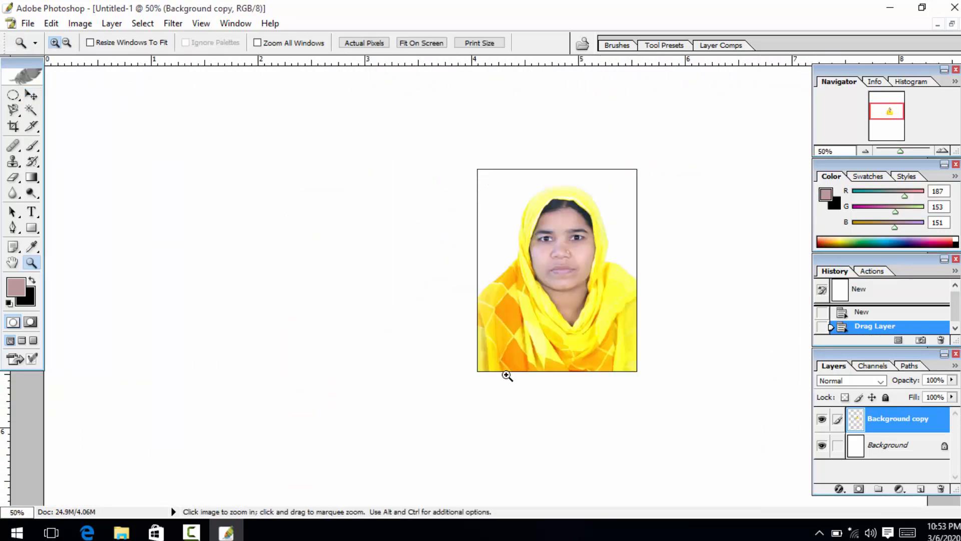
{"action": "left_click", "coordinate": [592, 332], "text": "alt"}
{"action": "left_click", "coordinate": [592, 333], "text": "alt"}
{"action": "left_click", "coordinate": [575, 313], "text": "alt"}
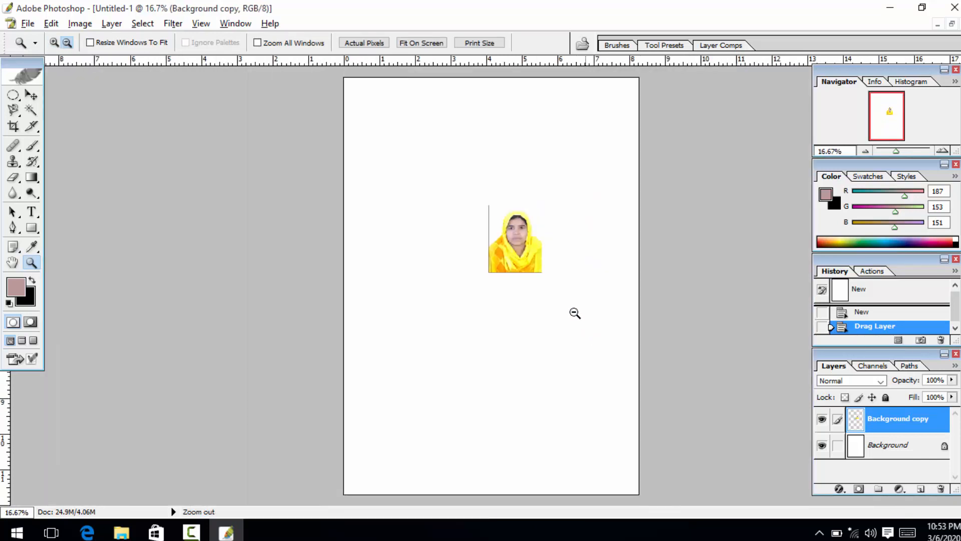
{"action": "left_click", "coordinate": [574, 313], "text": "alt"}
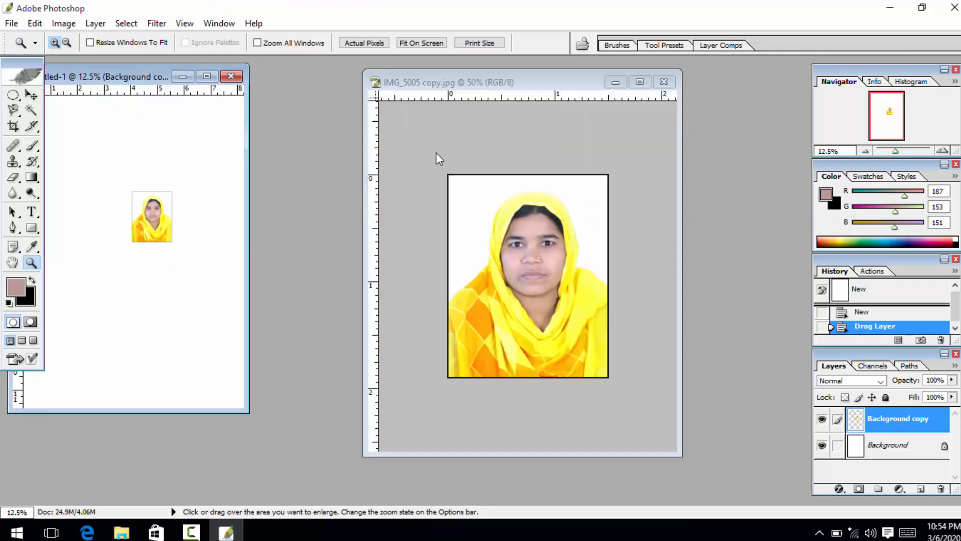
Step: Select the whole canvas of the original portrait image again and convert the selection to a 2-pixel border
{"action": "left_click", "coordinate": [581, 249]}
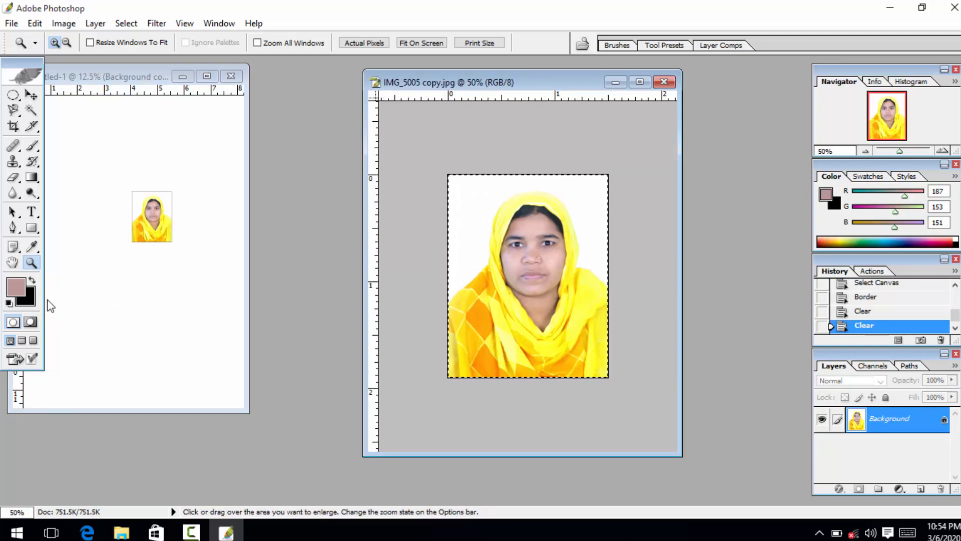
{"action": "key", "text": "ctrl+d"}
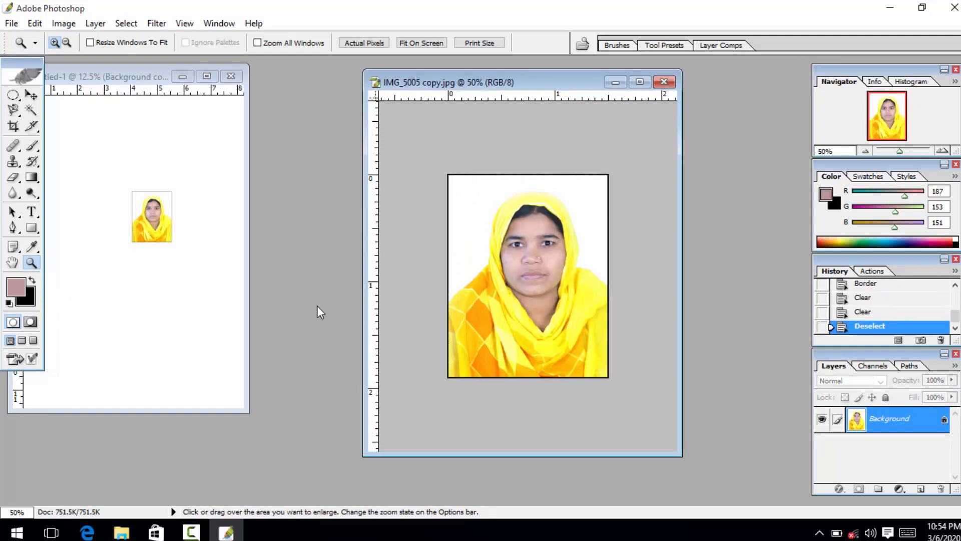
{"action": "key", "text": "ctrl+a"}
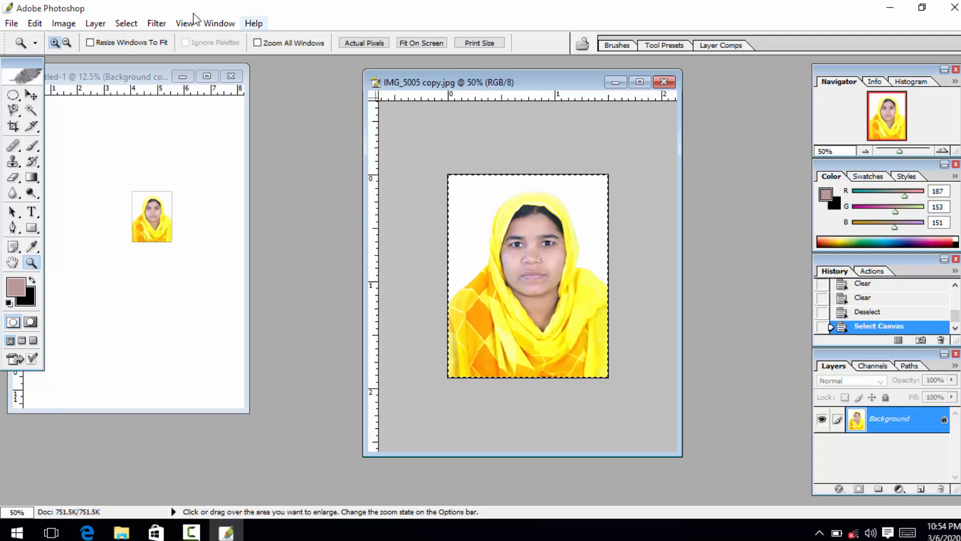
{"action": "left_click", "coordinate": [126, 23]}
{"action": "mouse_move", "coordinate": [149, 144]}
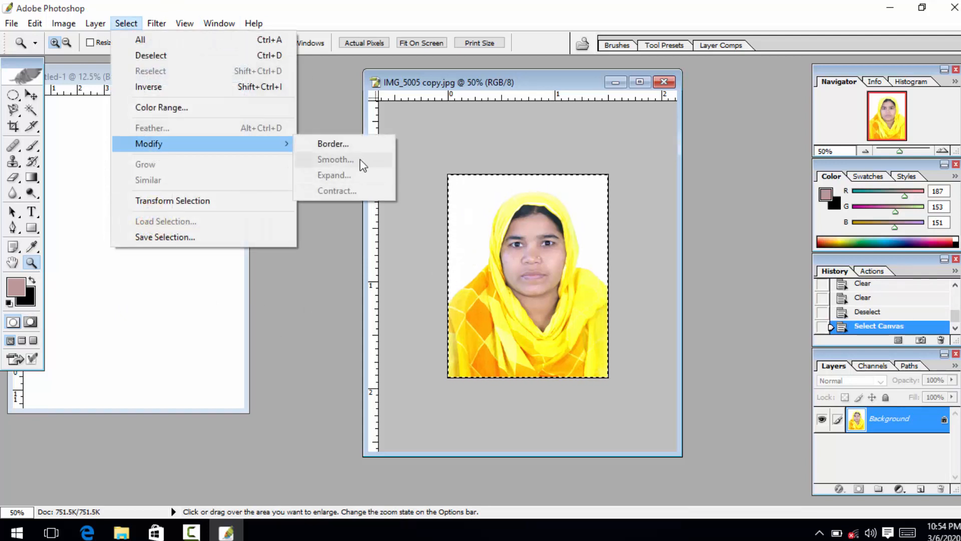
{"action": "left_click", "coordinate": [361, 146]}
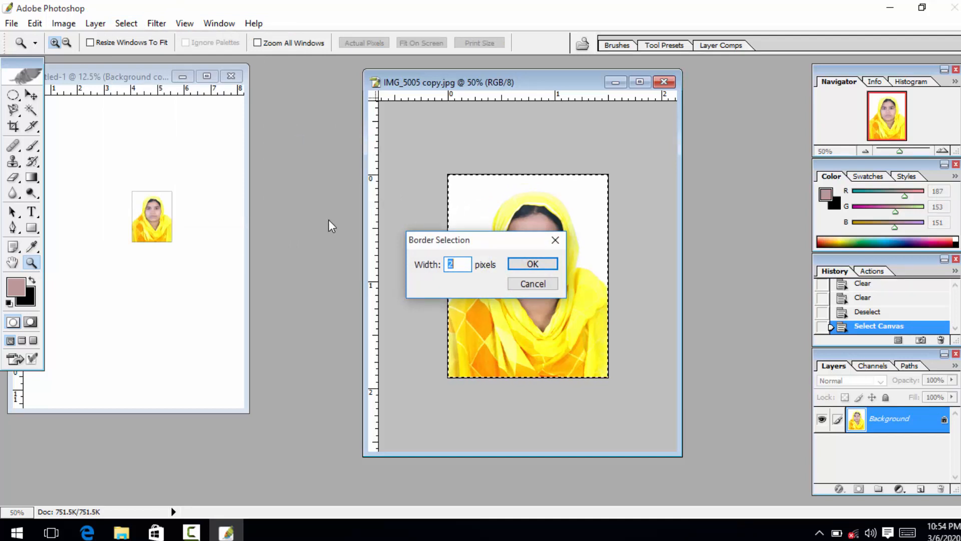
{"action": "key", "text": "Return"}
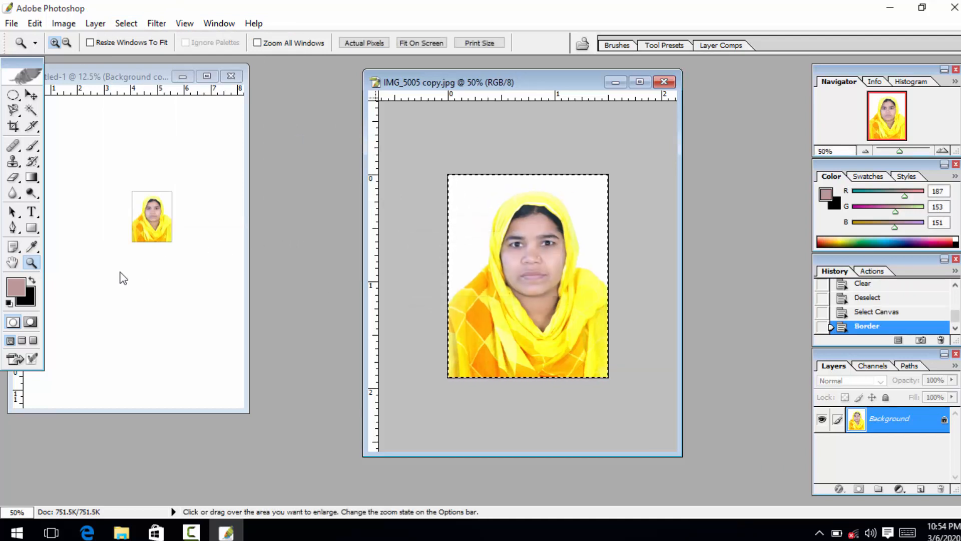
Step: Set the background color to gray (999999), clear the border selection to it and remove the selection
{"action": "left_click", "coordinate": [27, 301]}
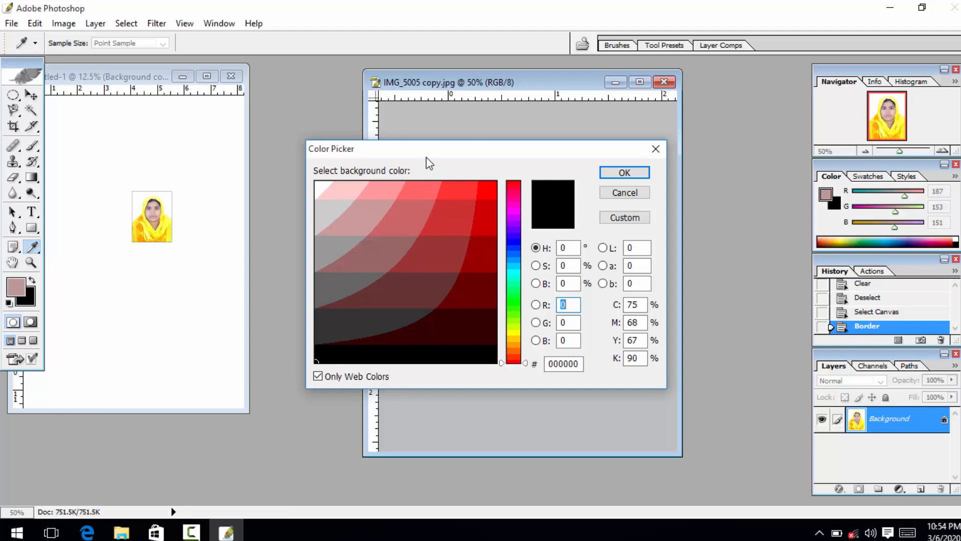
{"action": "left_click_drag", "start_coordinate": [425, 157], "coordinate": [716, 171]}
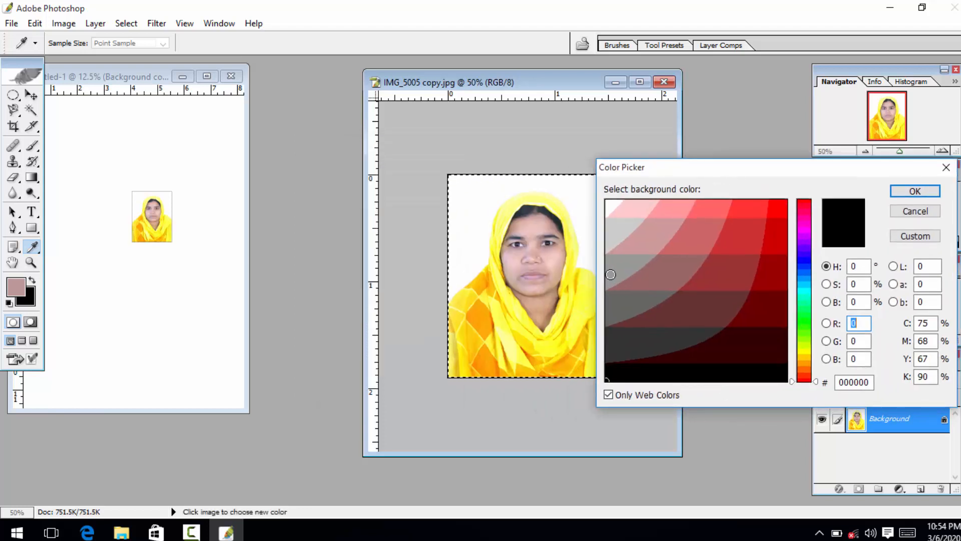
{"action": "left_click", "coordinate": [610, 275]}
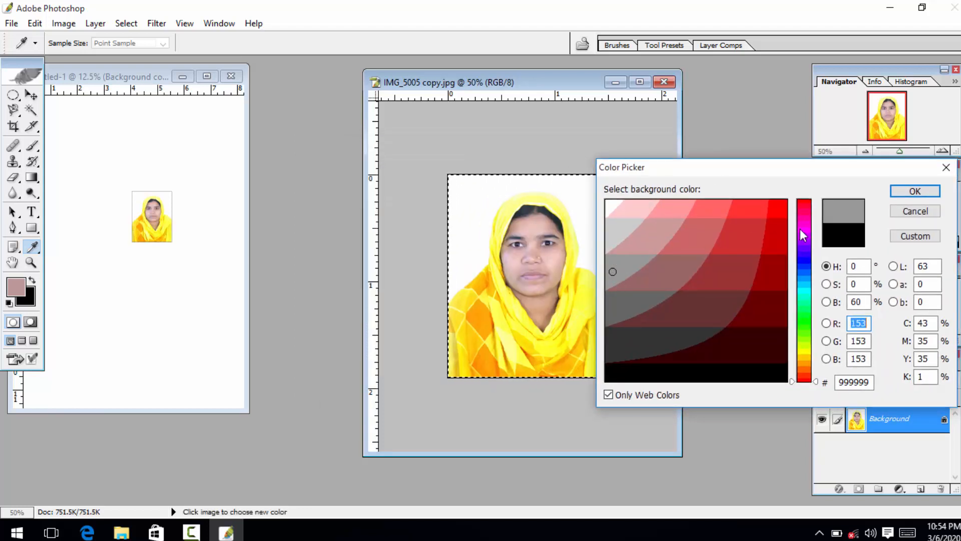
{"action": "left_click", "coordinate": [912, 192]}
{"action": "key", "text": "z"}
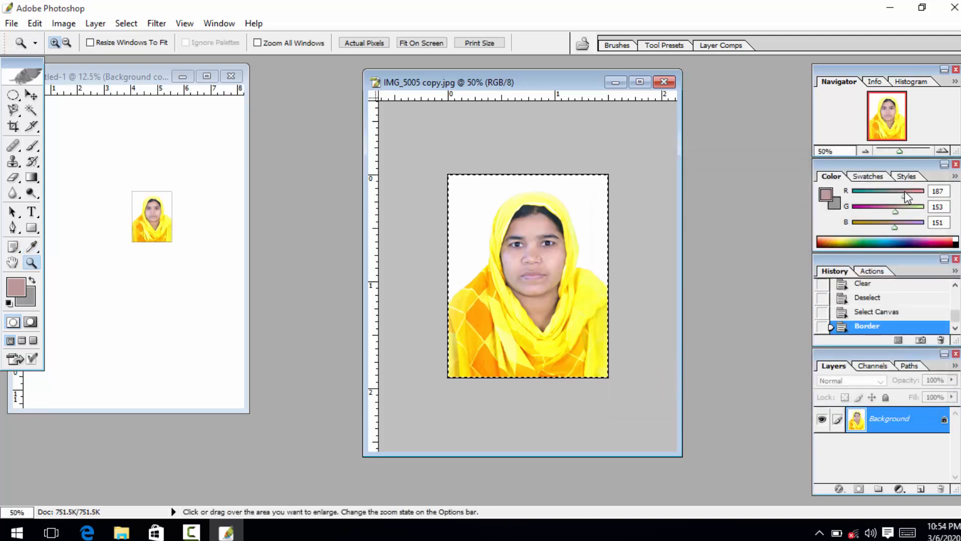
{"action": "key", "text": "Delete"}
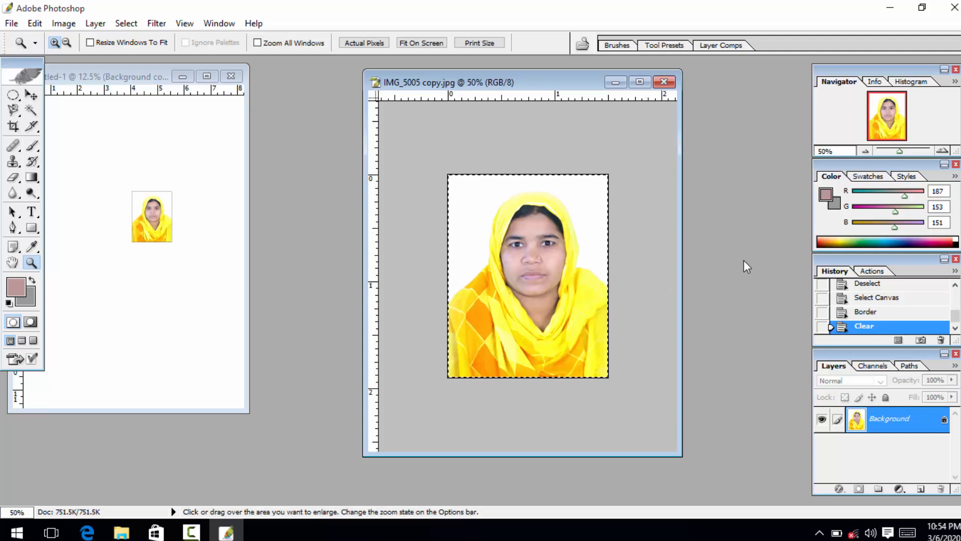
{"action": "key", "text": "ctrl+d"}
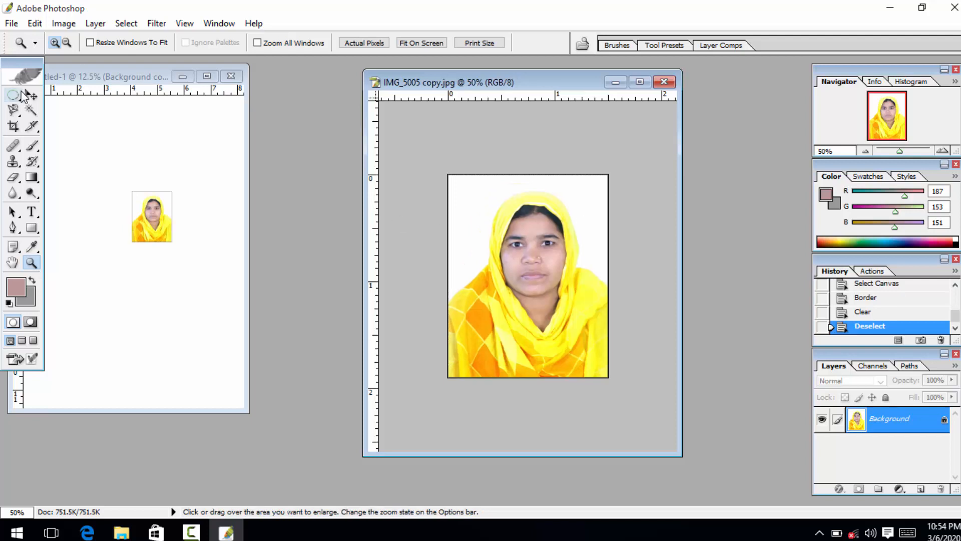
Step: Copy the re-bordered portrait onto the A4 page below the first copy and maximize the page's window
{"action": "left_click", "coordinate": [19, 94]}
{"action": "left_click", "coordinate": [31, 95]}
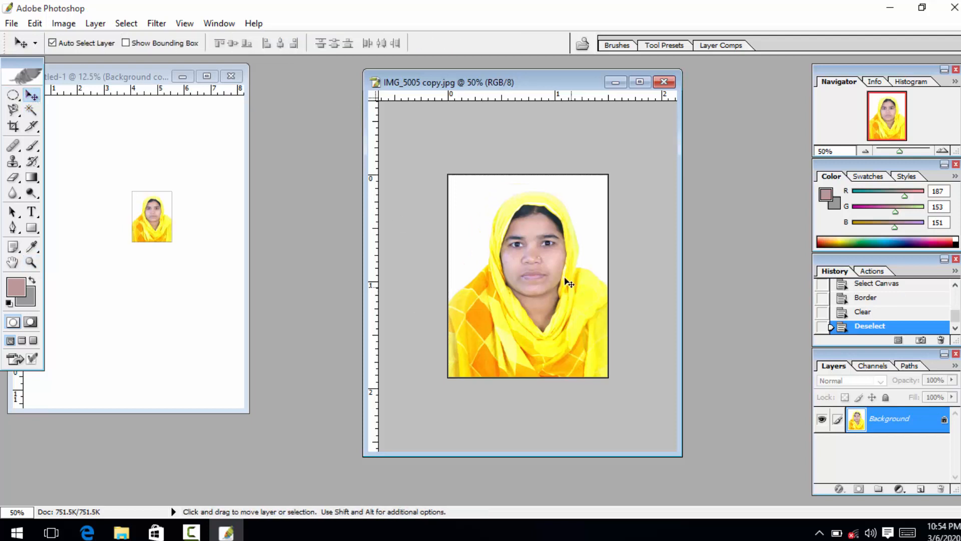
{"action": "left_click_drag", "start_coordinate": [570, 282], "coordinate": [204, 274]}
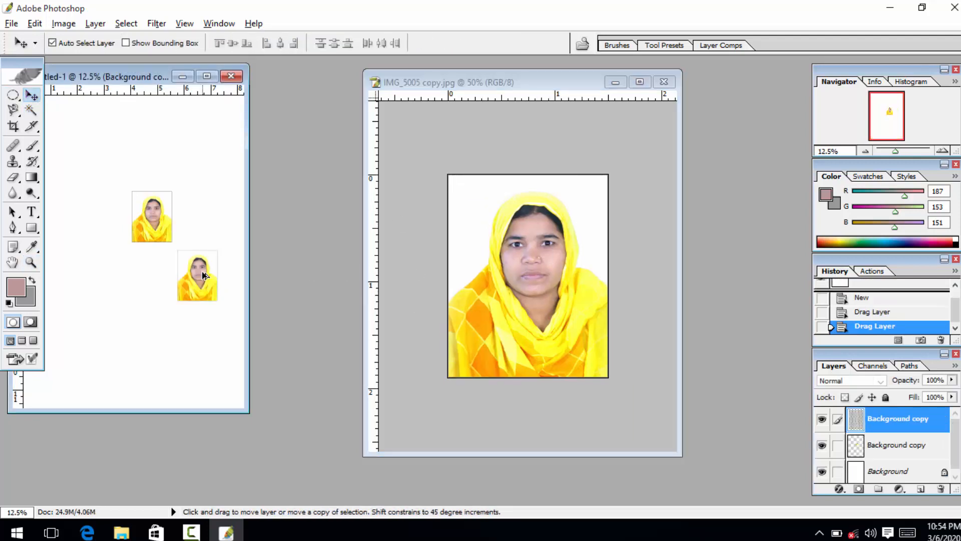
{"action": "left_click", "coordinate": [206, 76]}
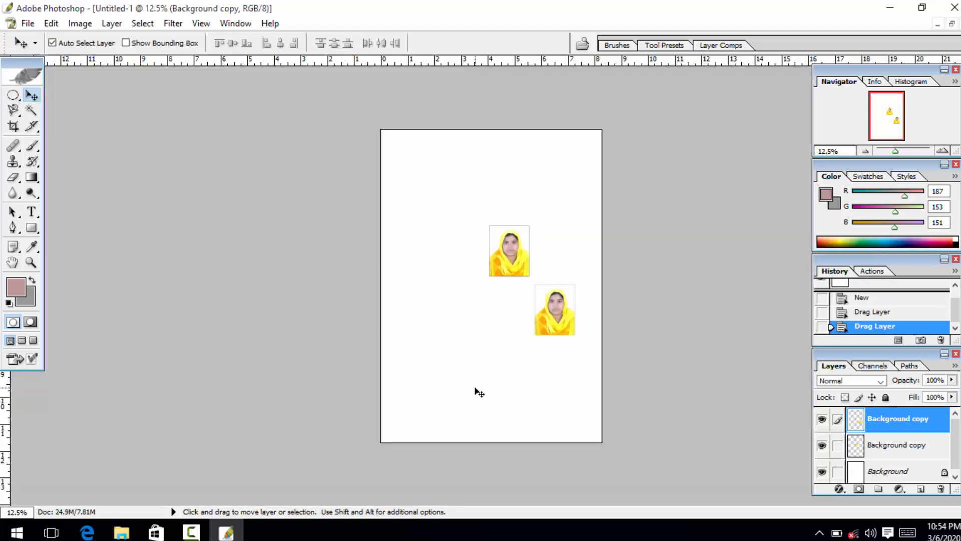
Step: Move the second portrait copy to the left of the first one on the A4 page
{"action": "key", "text": "ctrl+plus"}
{"action": "key", "text": "ctrl+plus"}
{"action": "key", "text": "ctrl+plus"}
{"action": "key", "text": "ctrl+plus"}
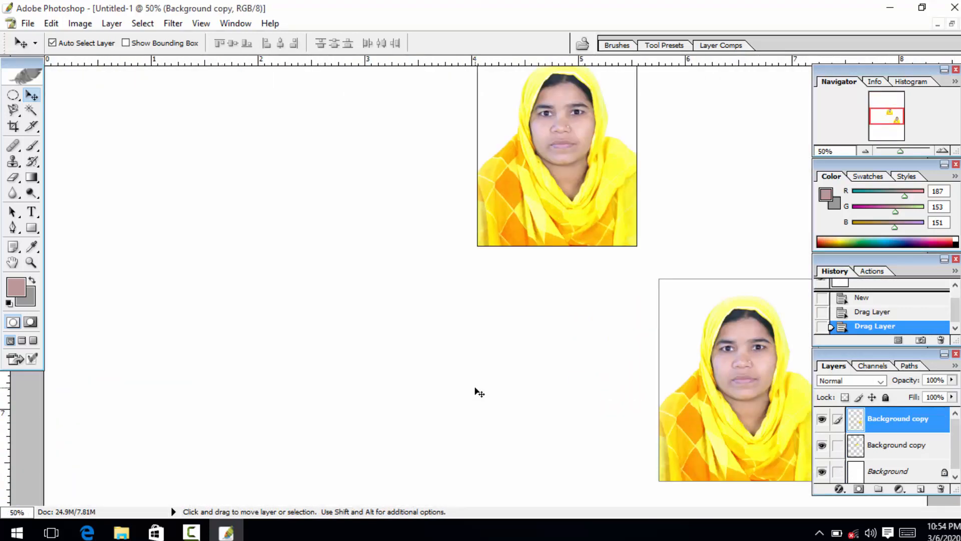
{"action": "key", "text": "ctrl+plus"}
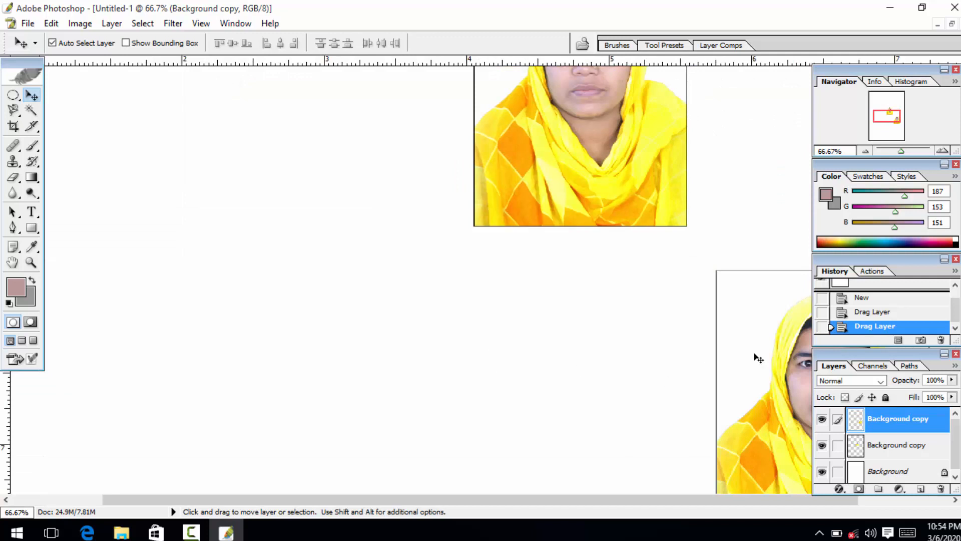
{"action": "left_click_drag", "start_coordinate": [758, 358], "coordinate": [260, 147]}
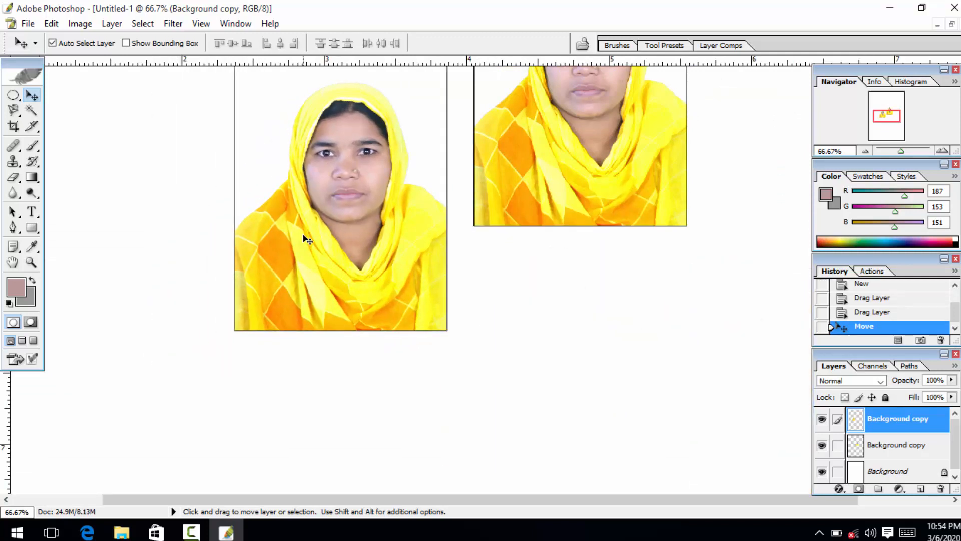
Step: Move the gray-bordered portrait copy up and to the left on the A4 page, and shift the dark-bordered copy slightly right and down
{"action": "key", "text": "ctrl+minus"}
{"action": "key", "text": "ctrl+minus"}
{"action": "key", "text": "ctrl+minus"}
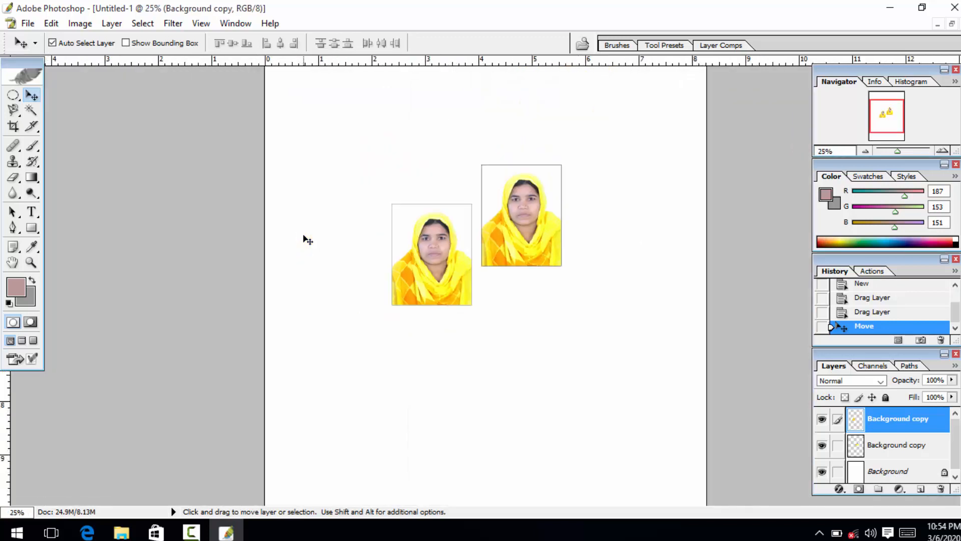
{"action": "left_click_drag", "start_coordinate": [429, 249], "coordinate": [402, 192]}
{"action": "left_click_drag", "start_coordinate": [519, 215], "coordinate": [541, 223]}
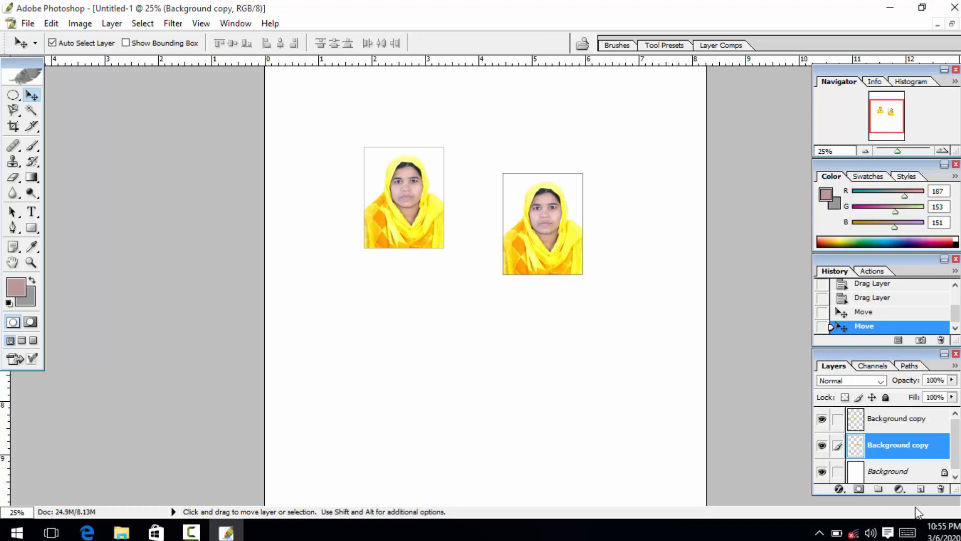
Step: Delete the dark-bordered portrait copy's layer, leaving the gray-bordered copy on the A4 page, and show the whole page
{"action": "left_click", "coordinate": [942, 491]}
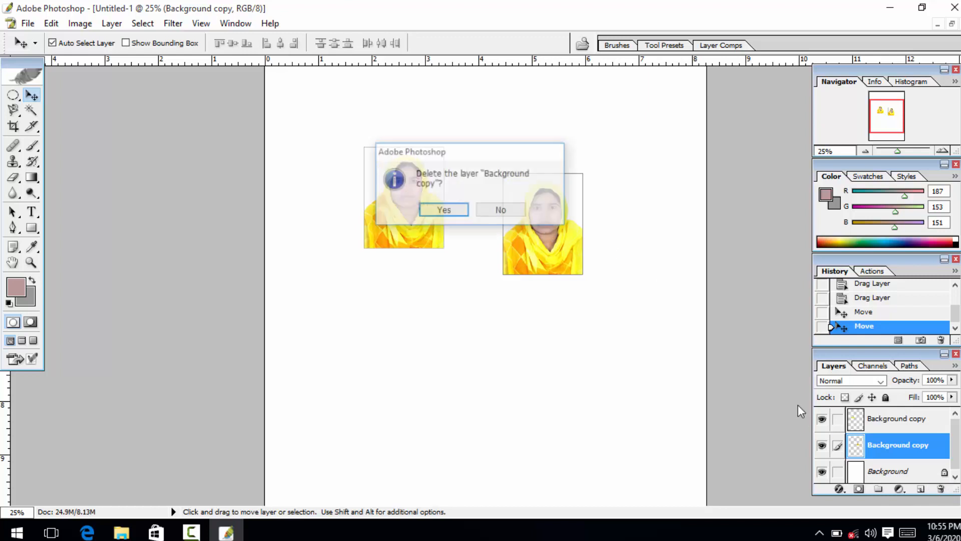
{"action": "left_click", "coordinate": [442, 210]}
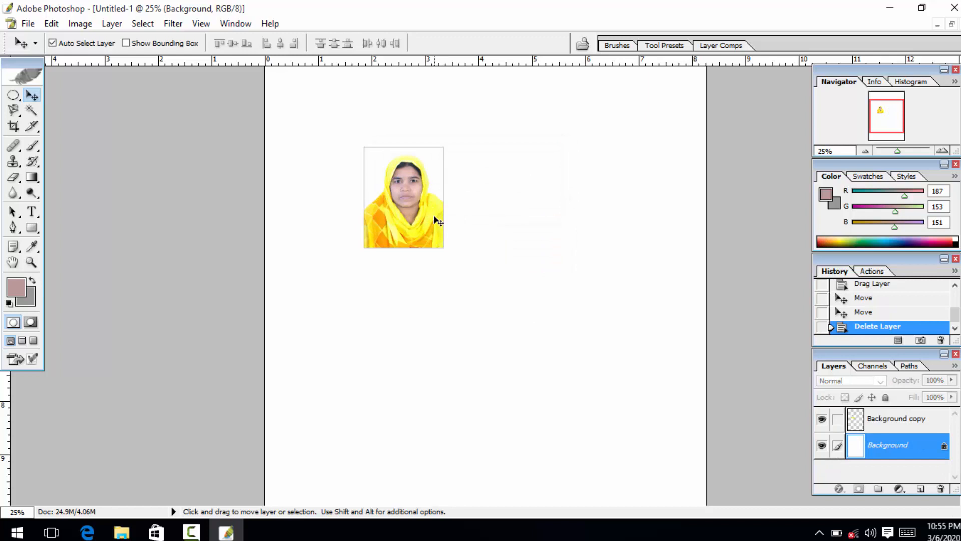
{"action": "key", "text": "z"}
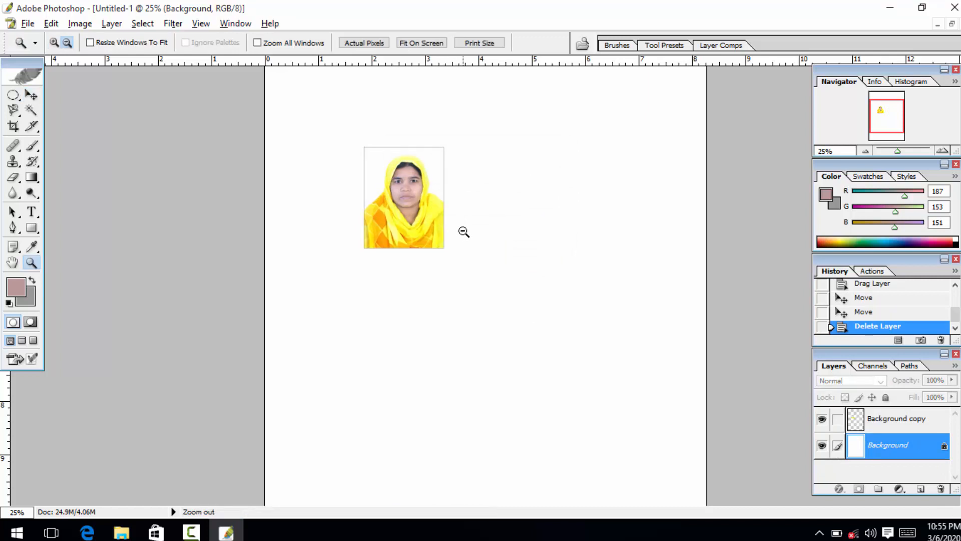
{"action": "left_click", "coordinate": [462, 234], "text": "alt"}
{"action": "left_click", "coordinate": [463, 236], "text": "alt"}
{"action": "left_click", "coordinate": [463, 235], "text": "alt"}
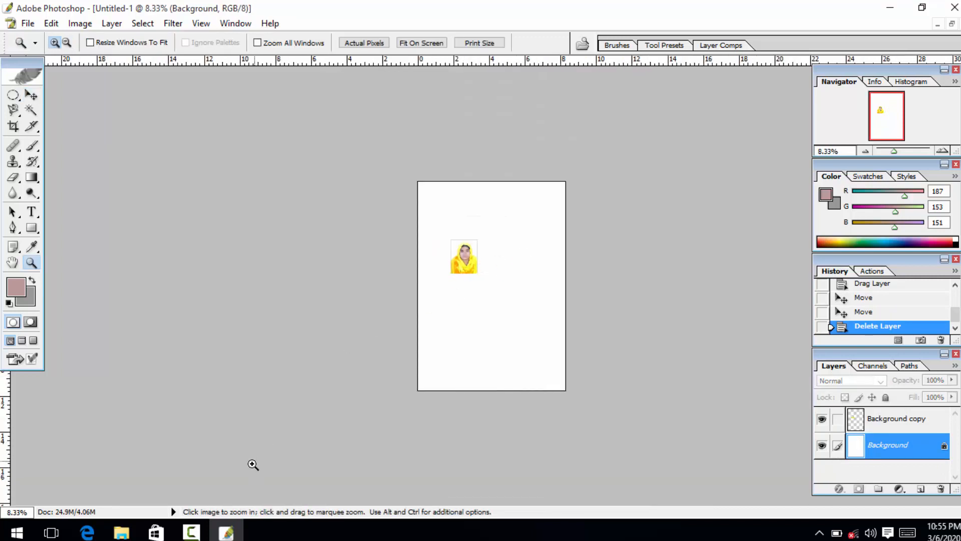
{"action": "left_click", "coordinate": [191, 531]}
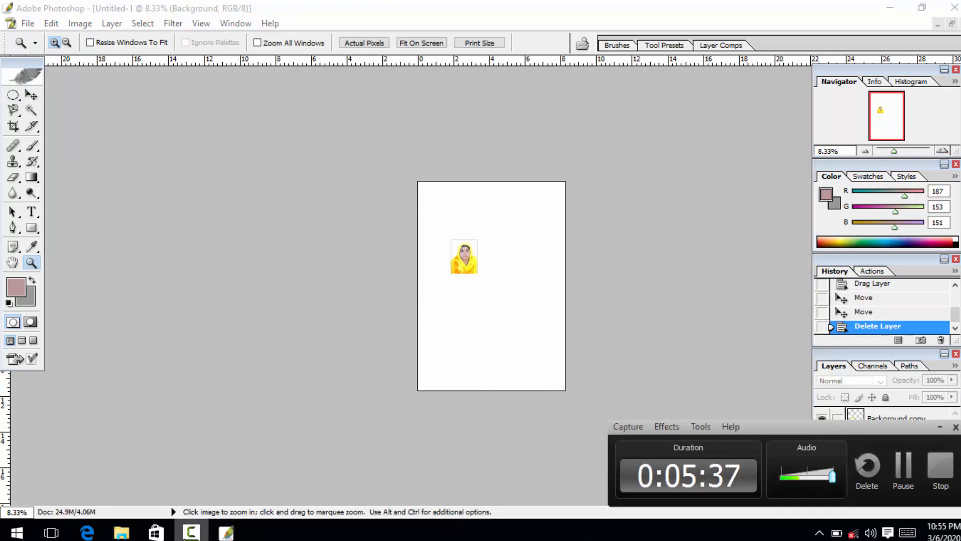
{"action": "left_click", "coordinate": [194, 534]}
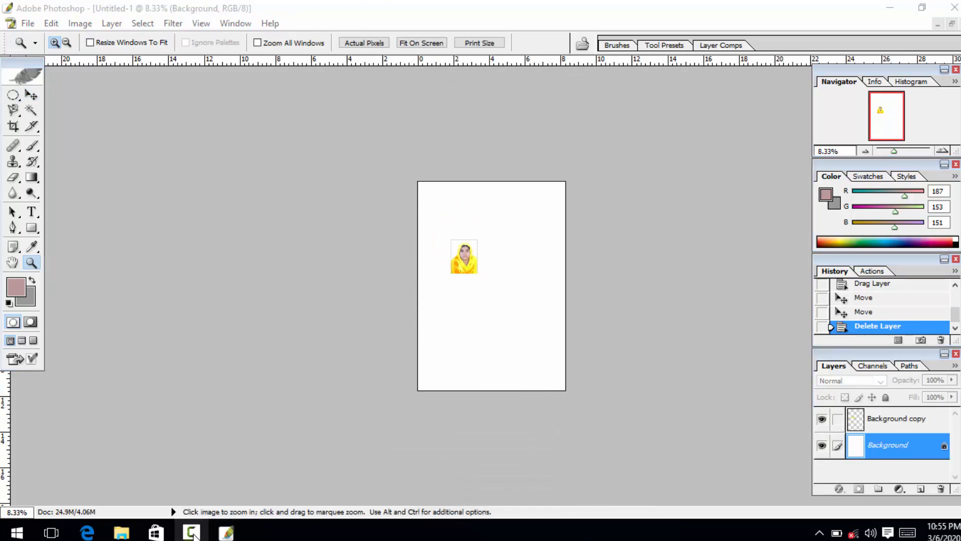
{"action": "left_click", "coordinate": [890, 8]}
{"action": "right_click", "coordinate": [629, 171]}
{"action": "left_click", "coordinate": [677, 213]}
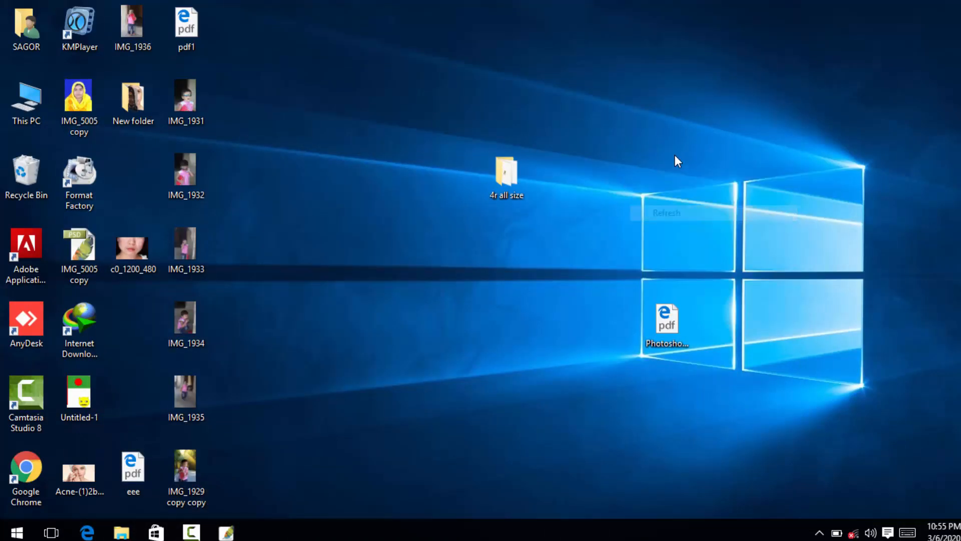
{"action": "right_click", "coordinate": [675, 150]}
{"action": "left_click", "coordinate": [700, 192]}
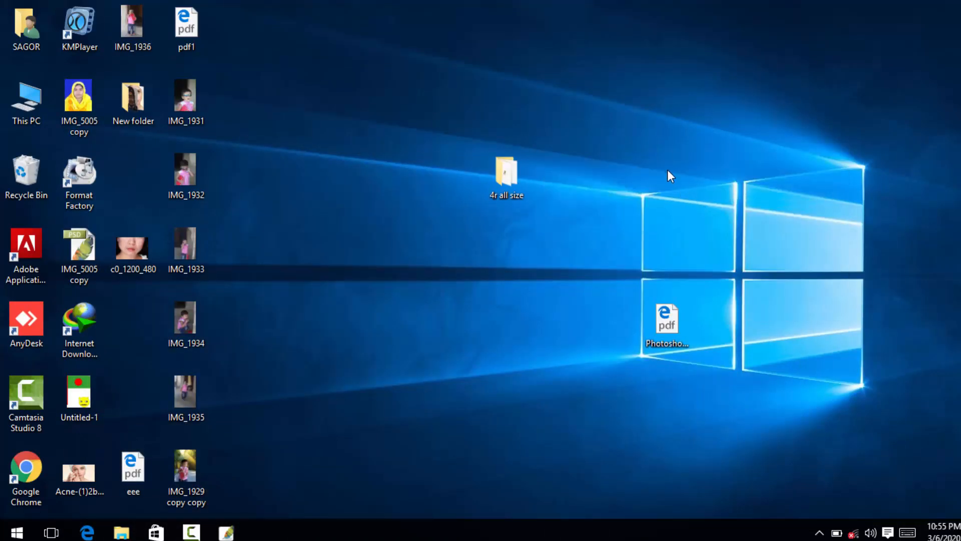
{"action": "right_click", "coordinate": [667, 168]}
{"action": "left_click", "coordinate": [698, 208]}
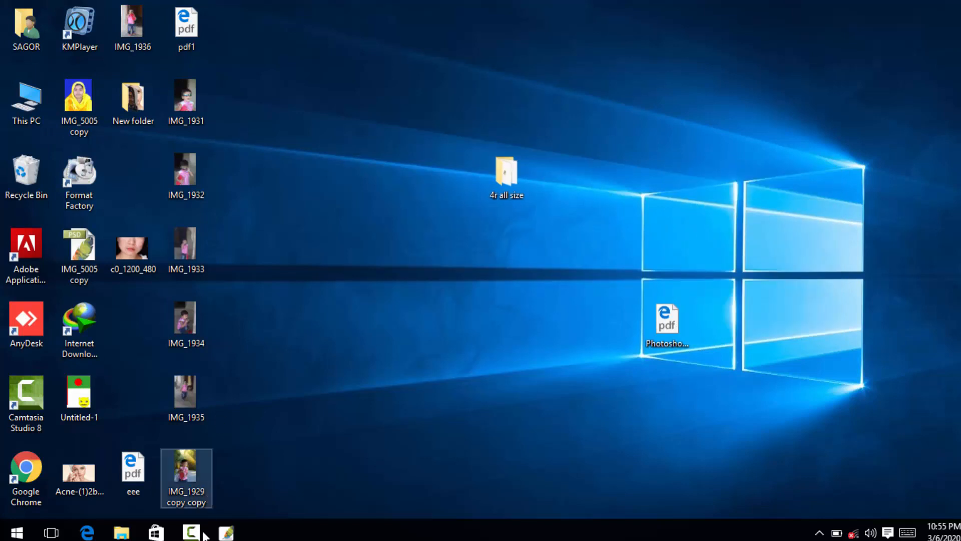